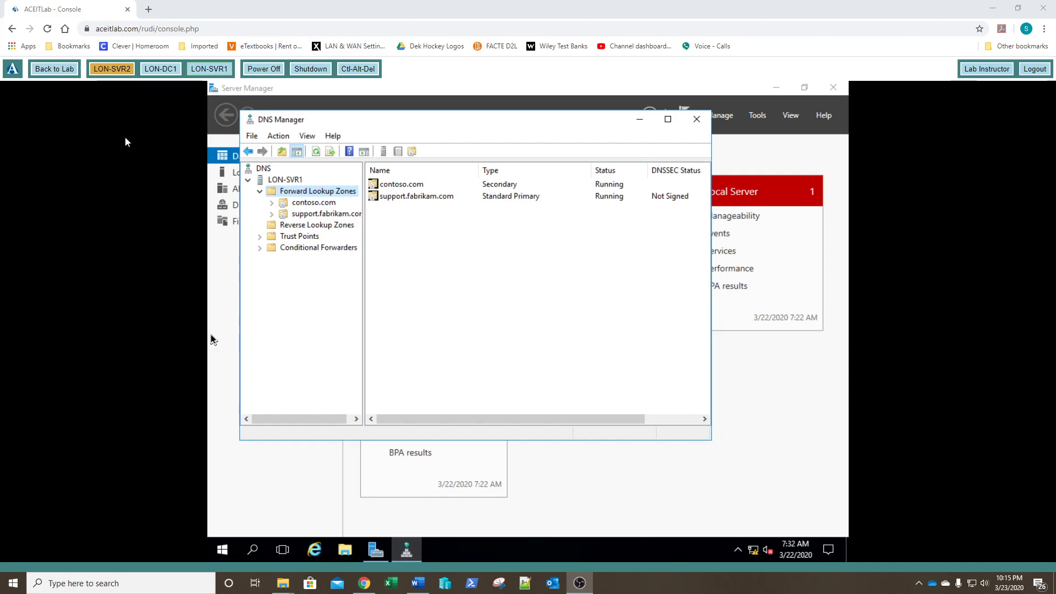
# Add 172.16.0.10 as a forwarder in the DNS server properties of LON-SVR1 and save the properties.
pyautogui.click(286, 180)
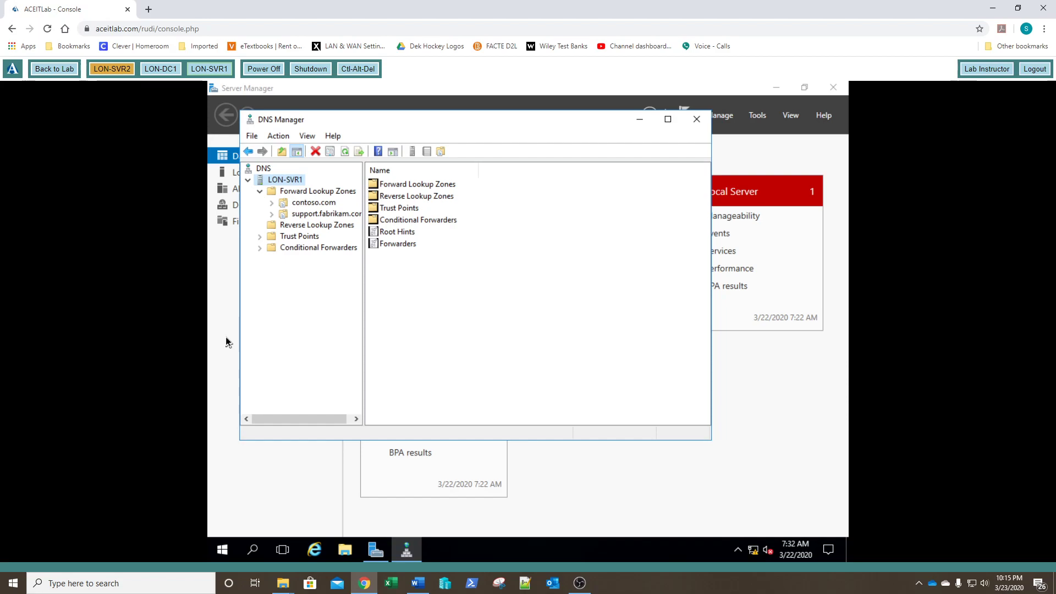
pyautogui.rightClick(289, 184)
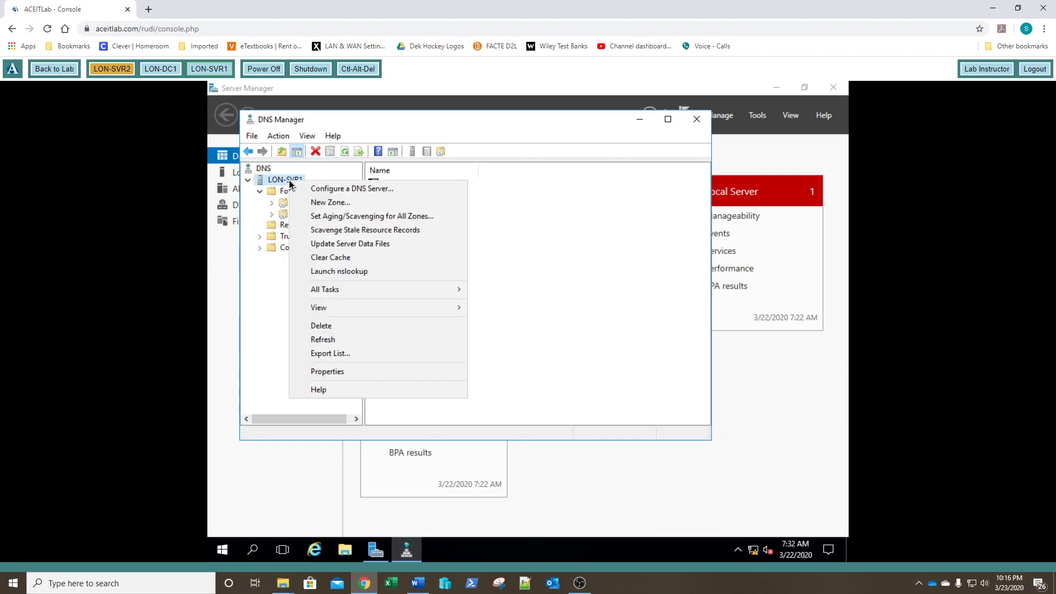
pyautogui.click(329, 371)
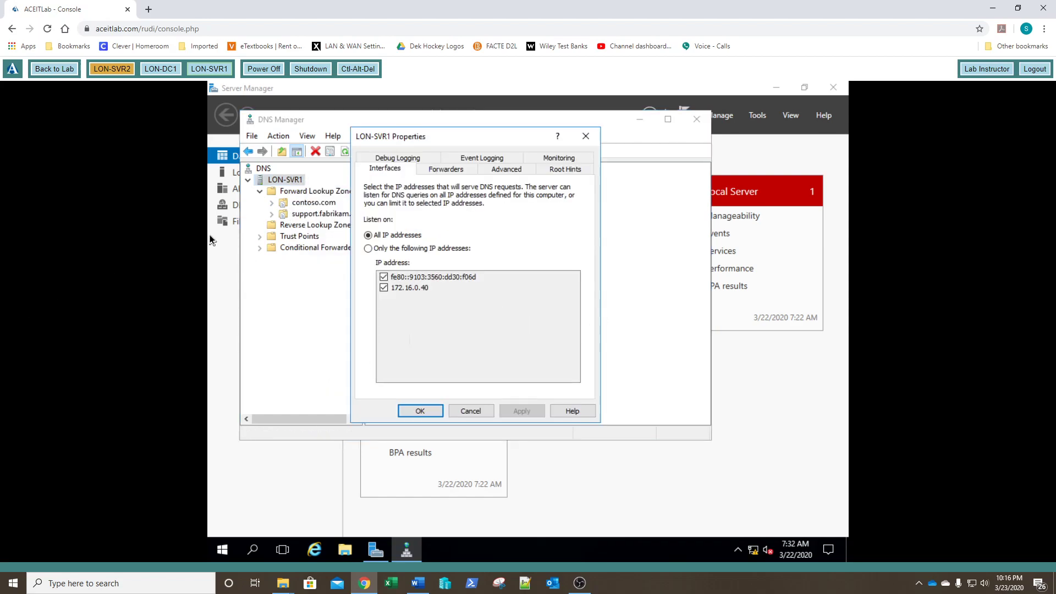
pyautogui.click(451, 167)
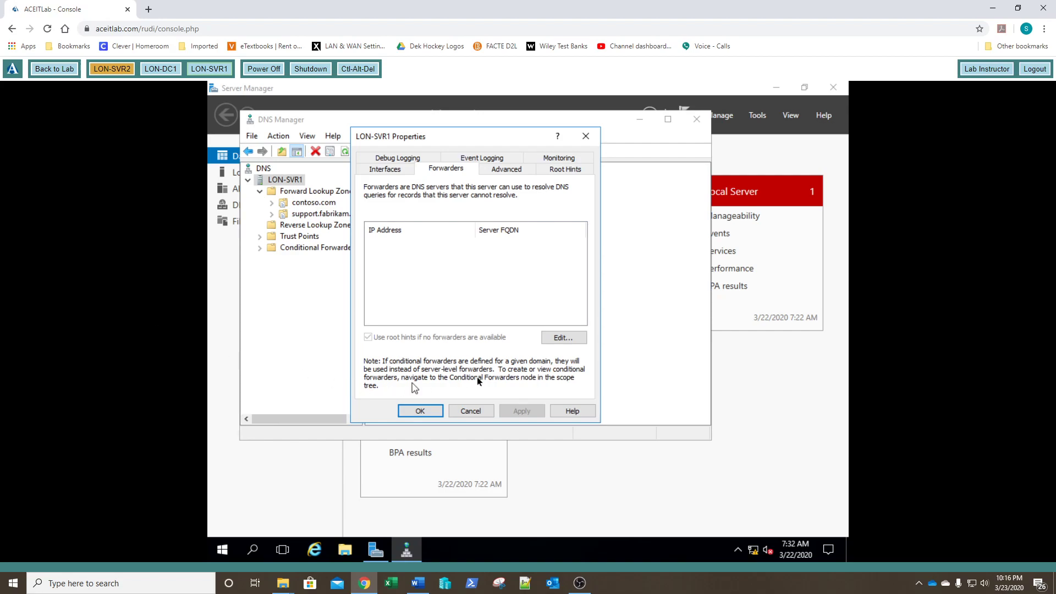
pyautogui.click(555, 340)
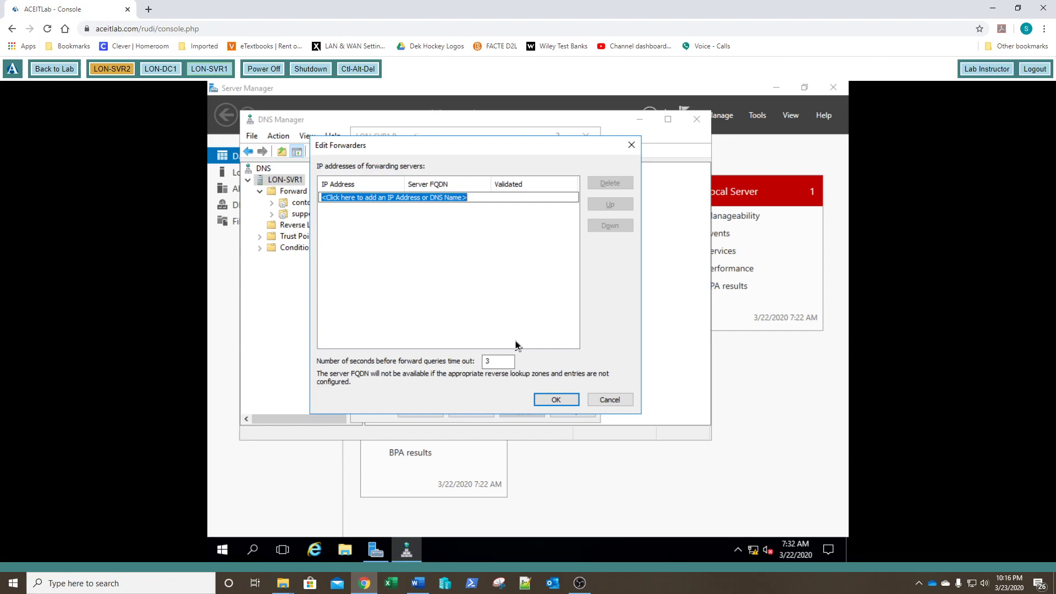
pyautogui.write('172.16.0.10')
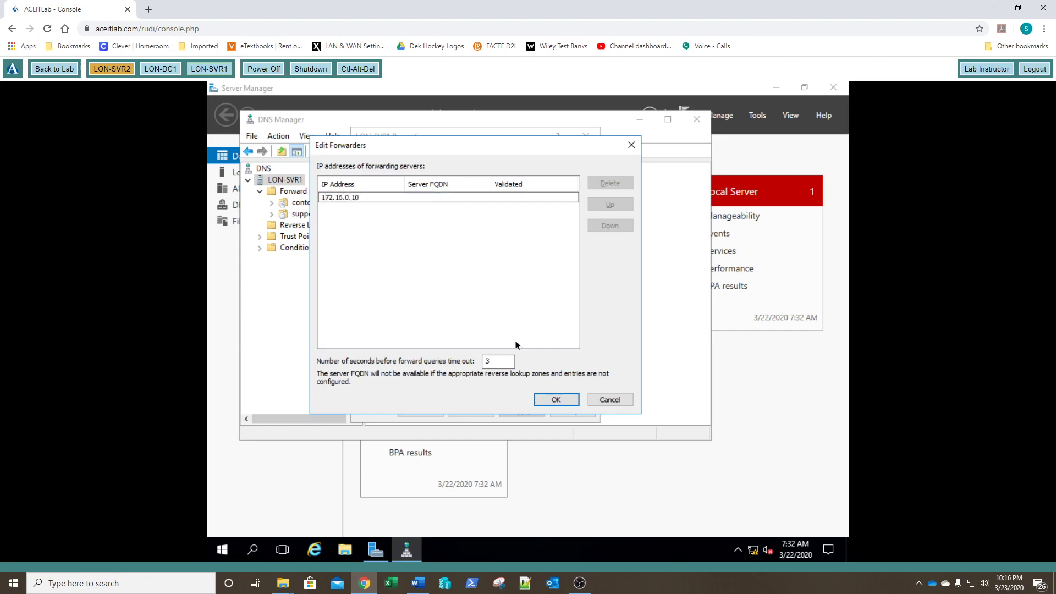
pyautogui.press('Return')
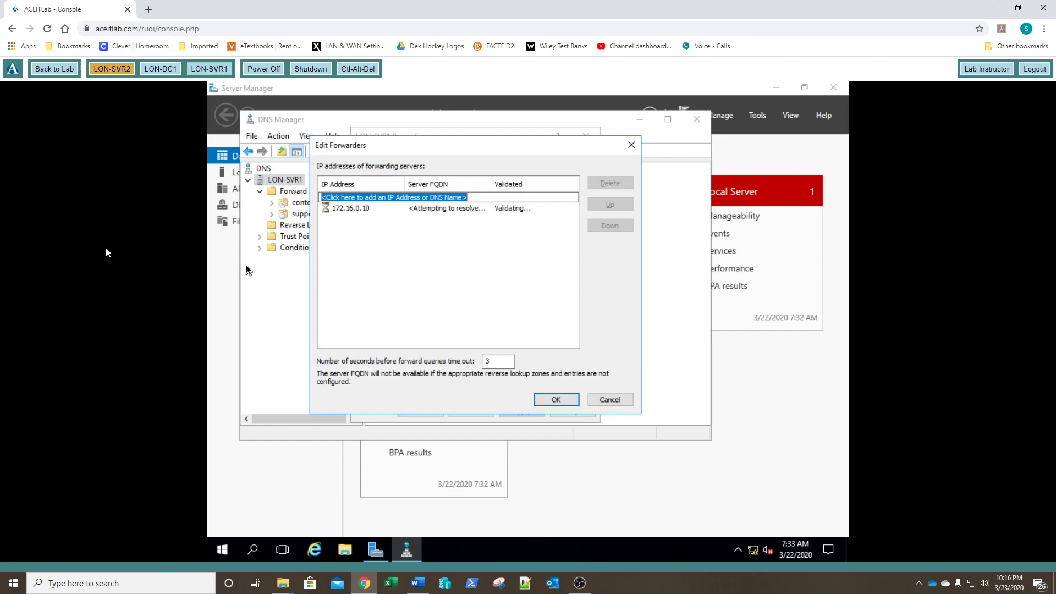
pyautogui.click(554, 401)
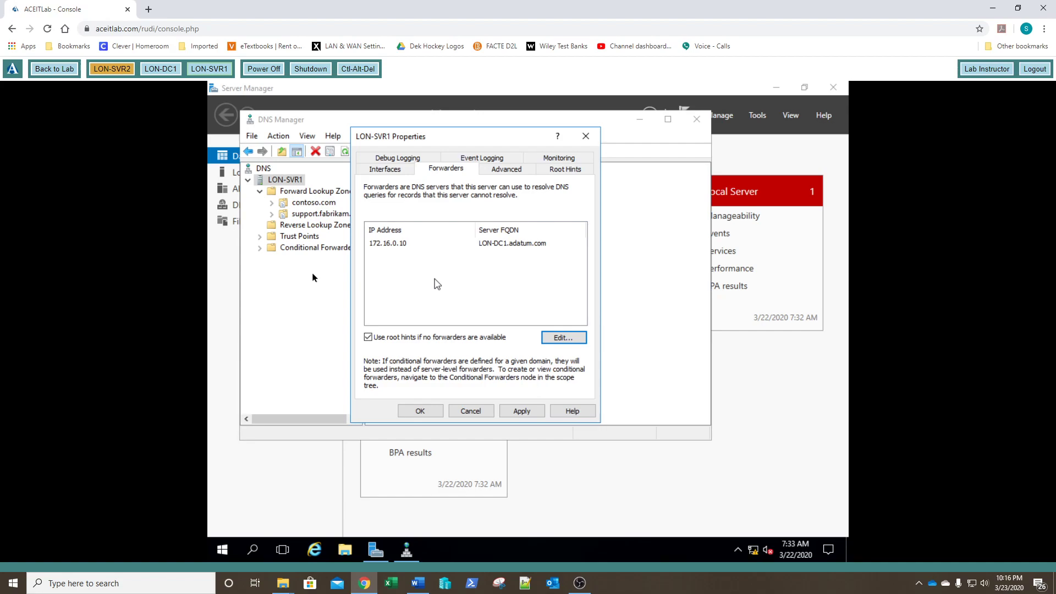
pyautogui.click(423, 412)
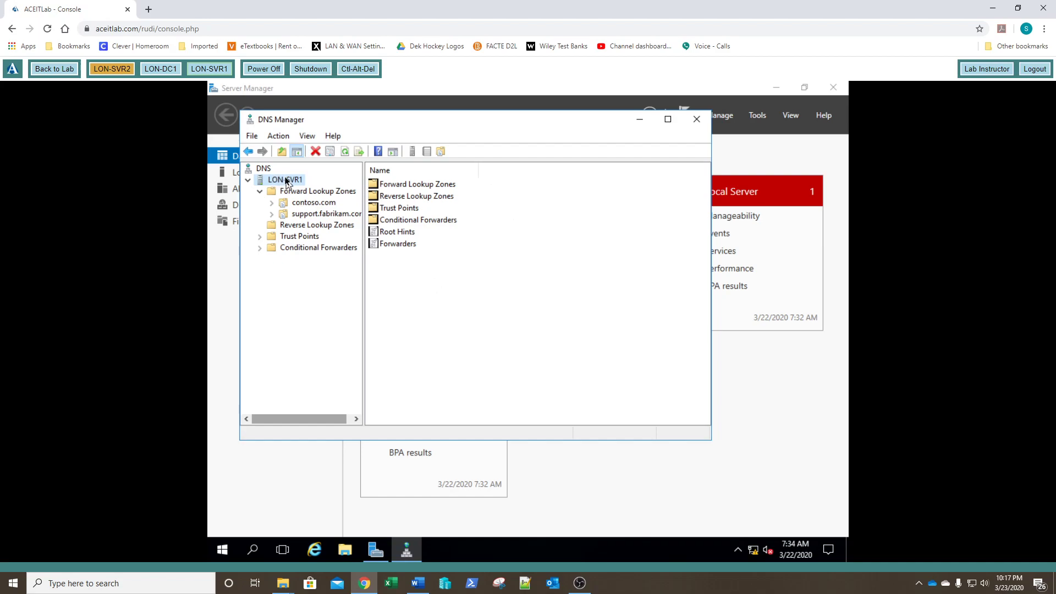
# Switch to the LON-DC1 machine and create a conditional forwarder for lucernepublishing.com with master server 172.16.0.40.
pyautogui.click(160, 71)
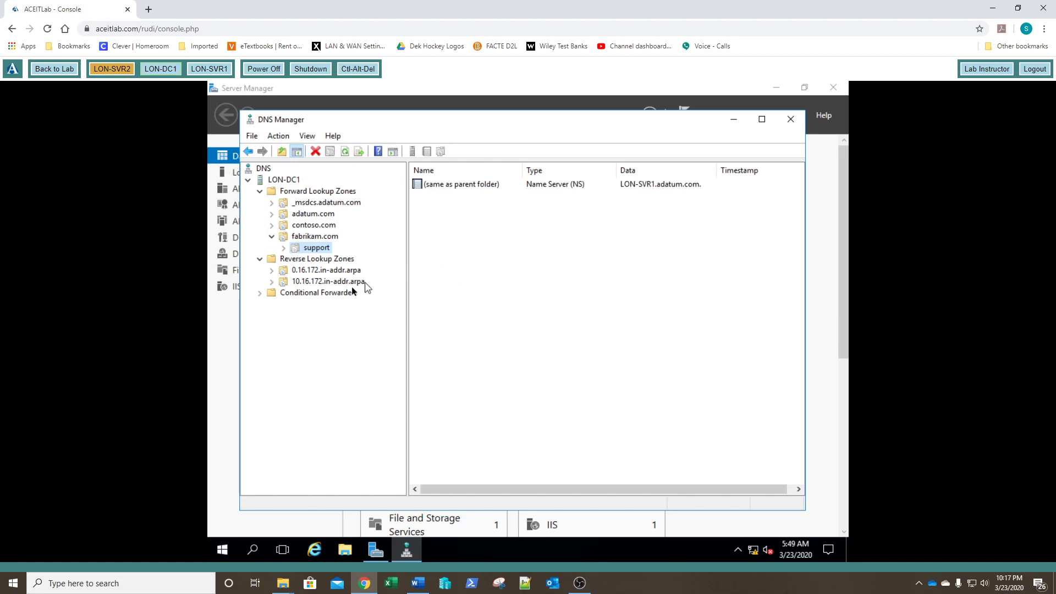
pyautogui.click(303, 294)
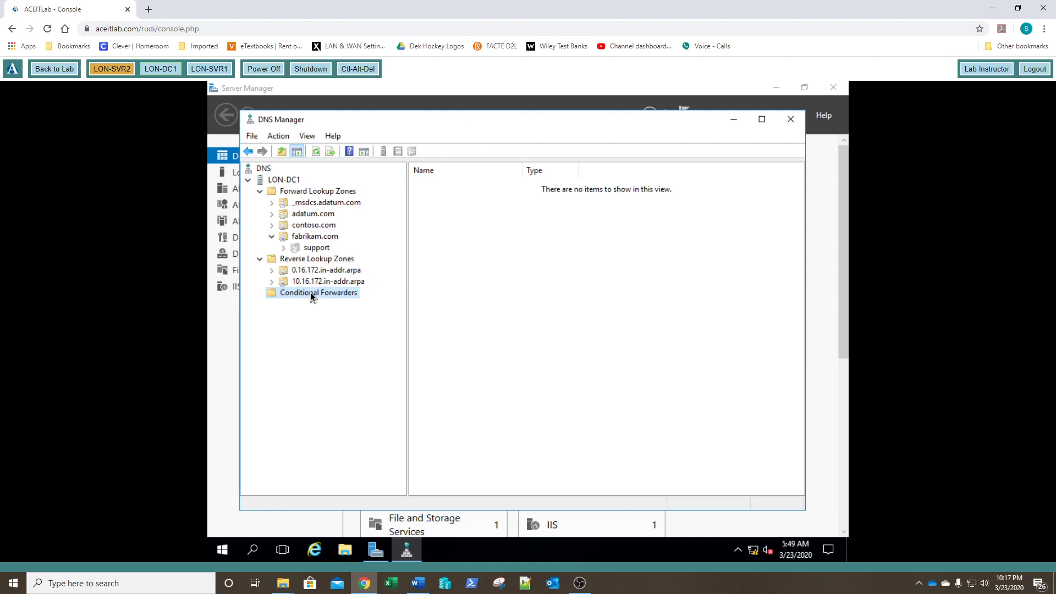
pyautogui.rightClick(310, 293)
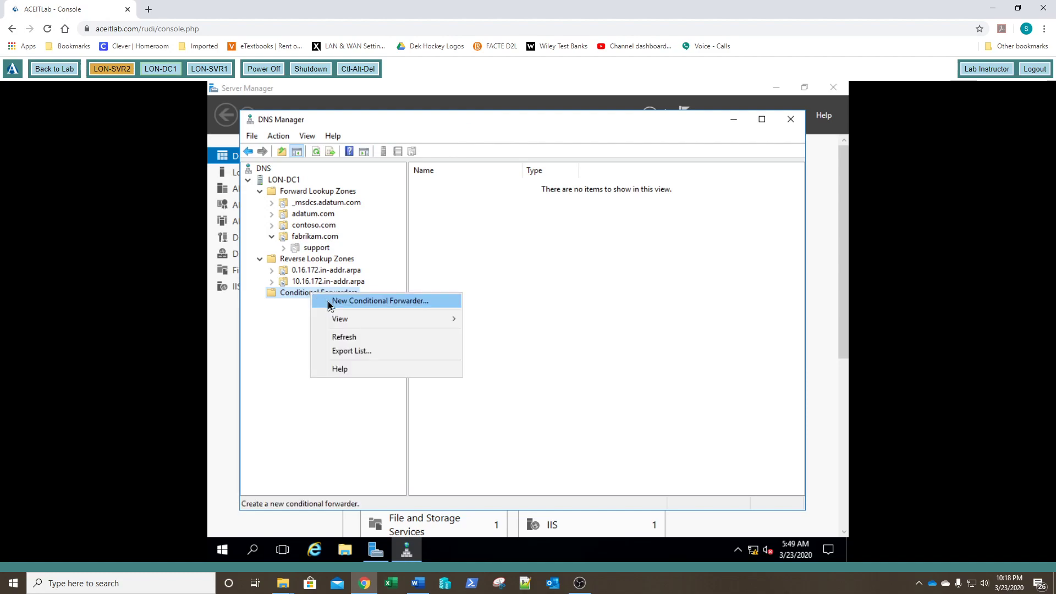
pyautogui.click(330, 303)
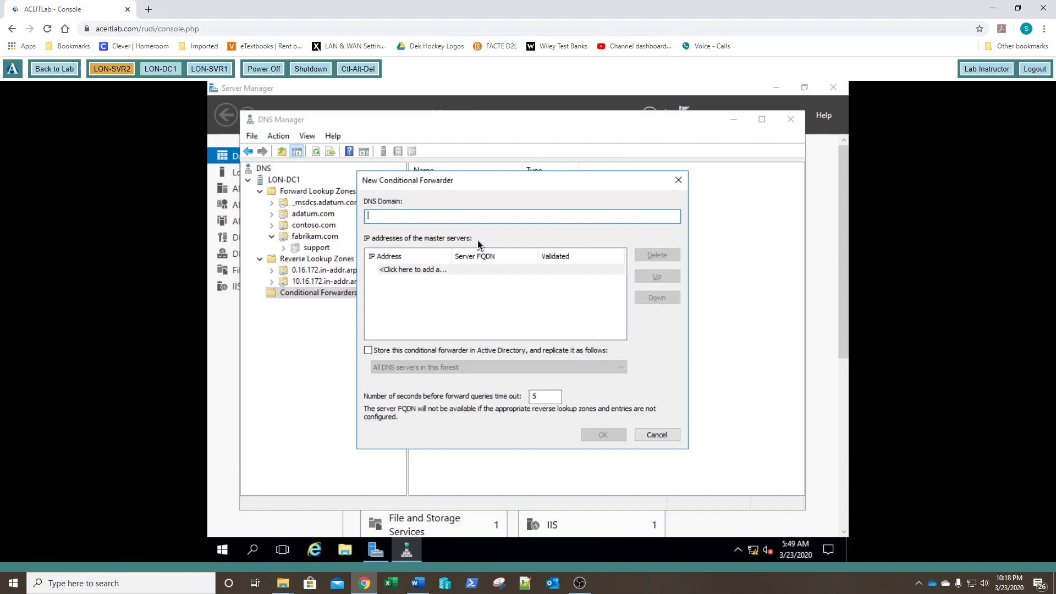
pyautogui.write('lucernepublishing.com')
pyautogui.click(436, 272)
pyautogui.click(435, 272)
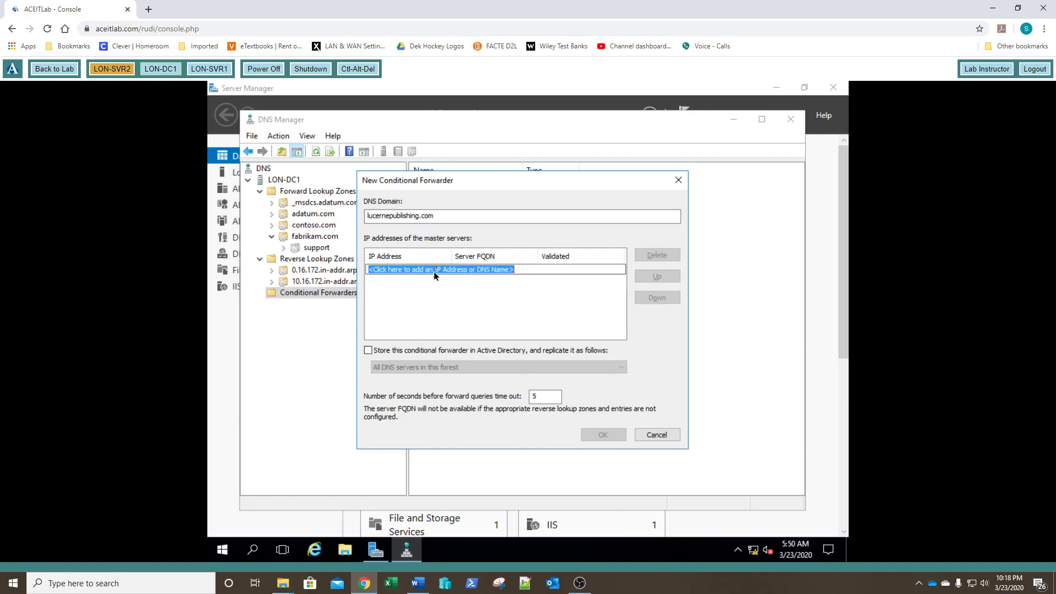
pyautogui.write('172')
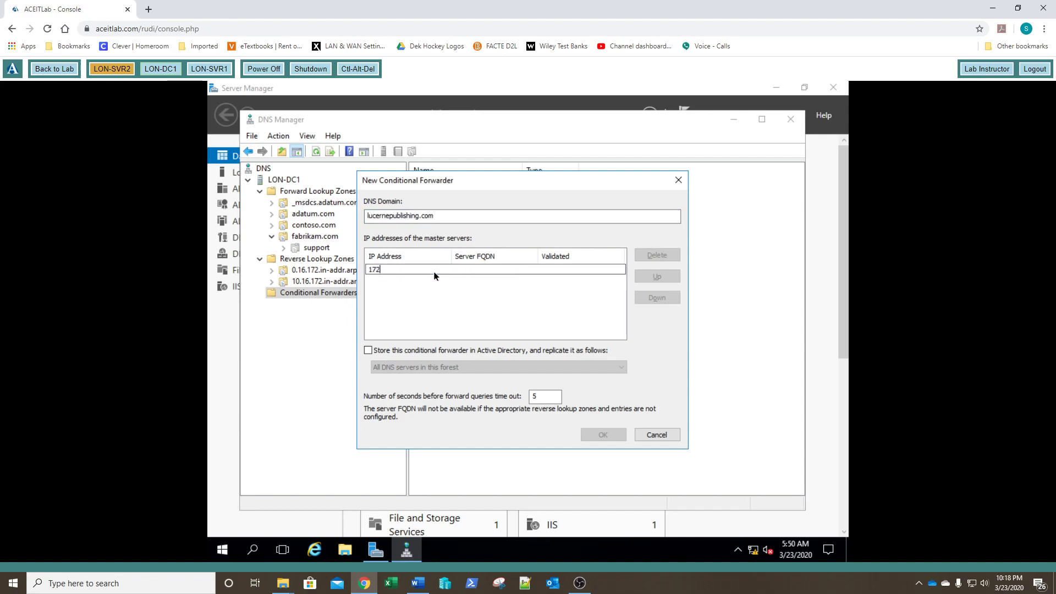
pyautogui.write('.16.0.40')
pyautogui.press('Return')
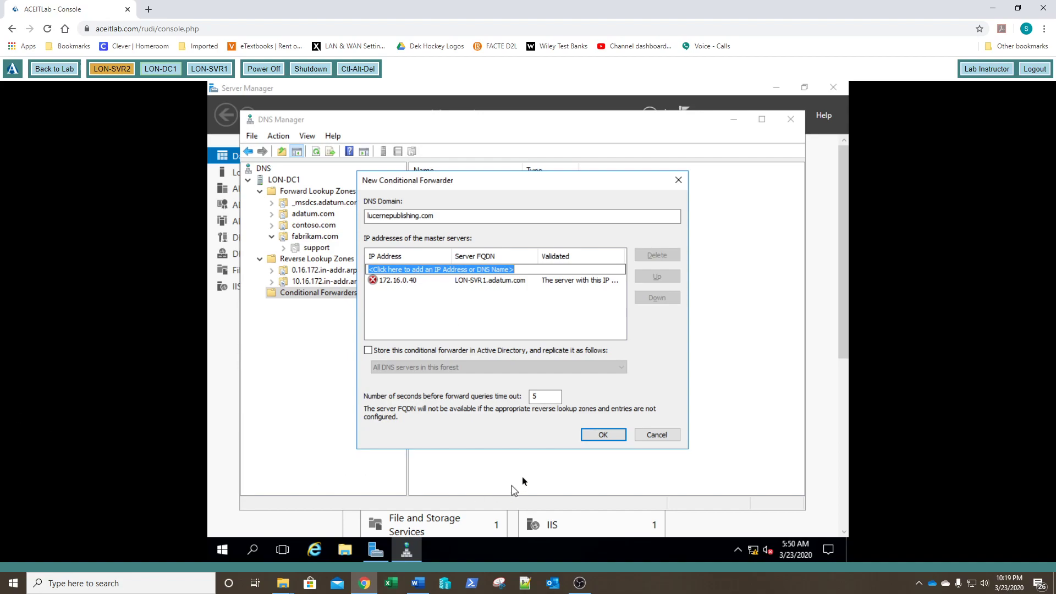
pyautogui.click(599, 436)
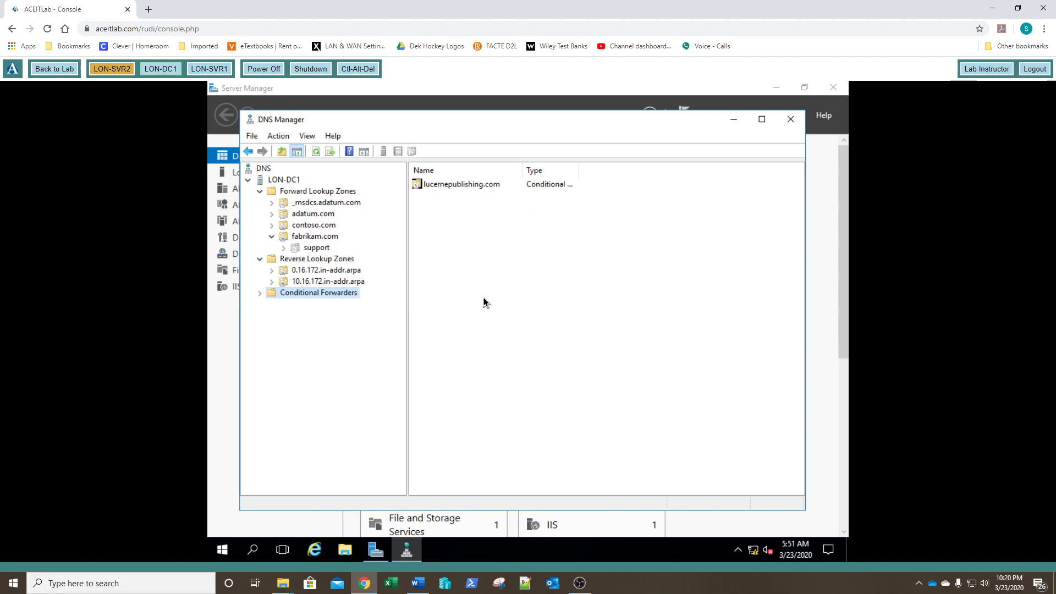
# Allow zone transfers for the adatum.com forward lookup zone, restricted to only the following servers, and check its name servers.
pyautogui.click(320, 215)
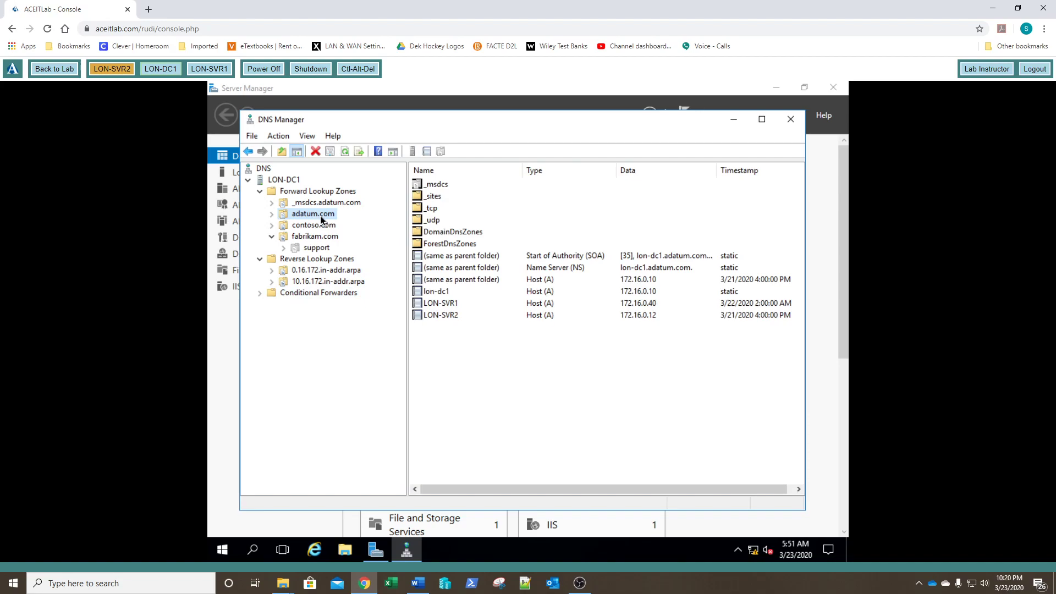
pyautogui.rightClick(320, 219)
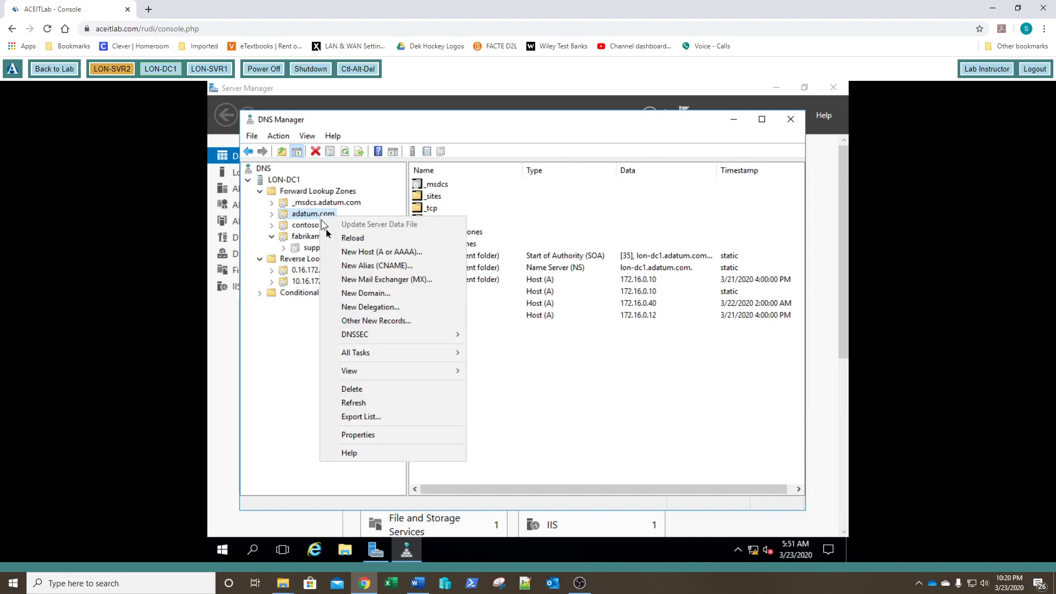
pyautogui.click(363, 435)
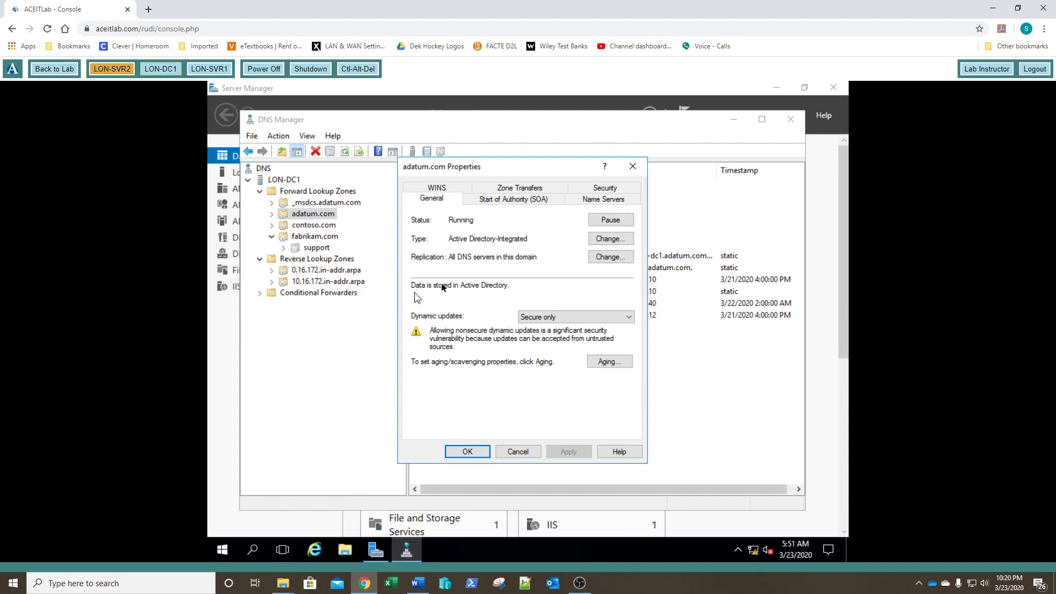
pyautogui.click(526, 188)
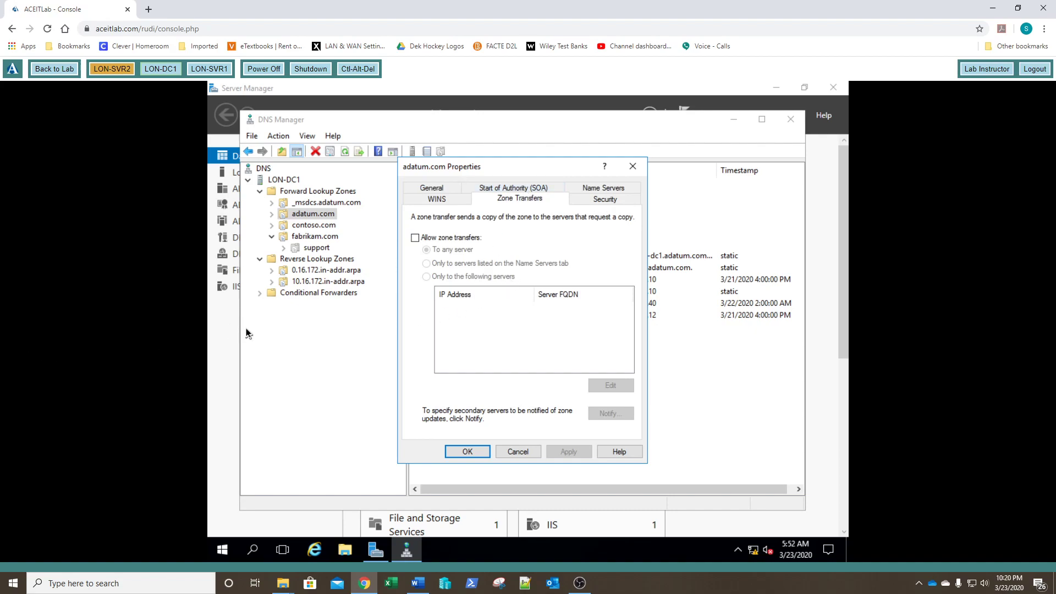
pyautogui.click(414, 238)
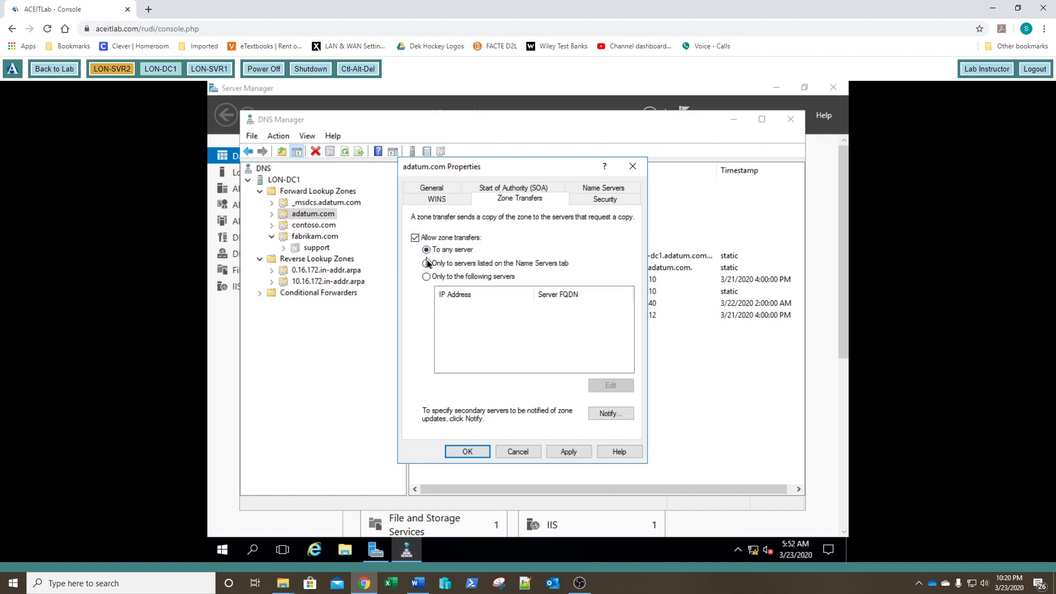
pyautogui.click(427, 277)
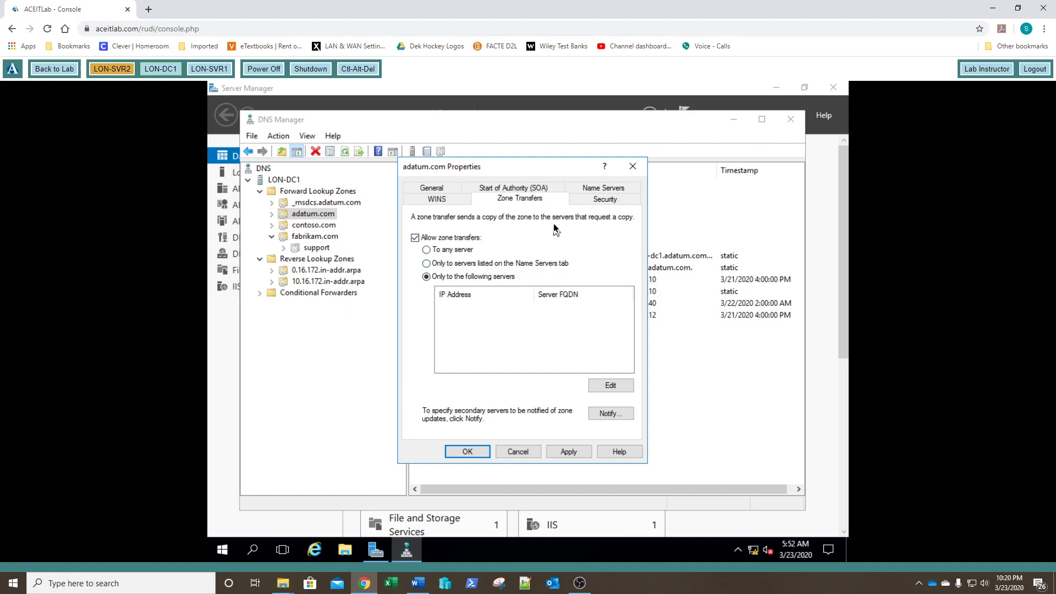
pyautogui.click(603, 189)
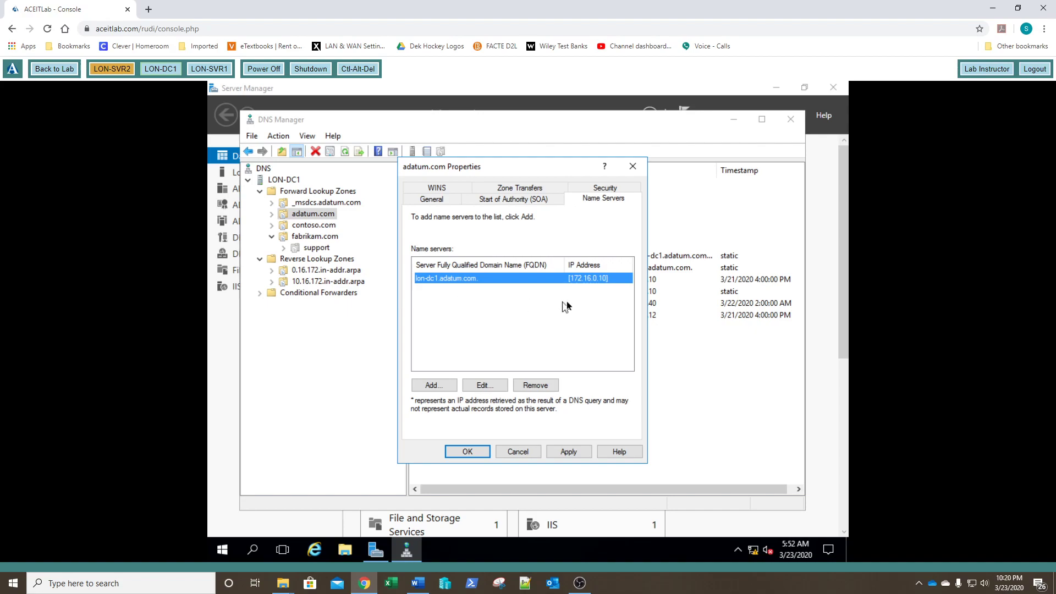
pyautogui.click(510, 191)
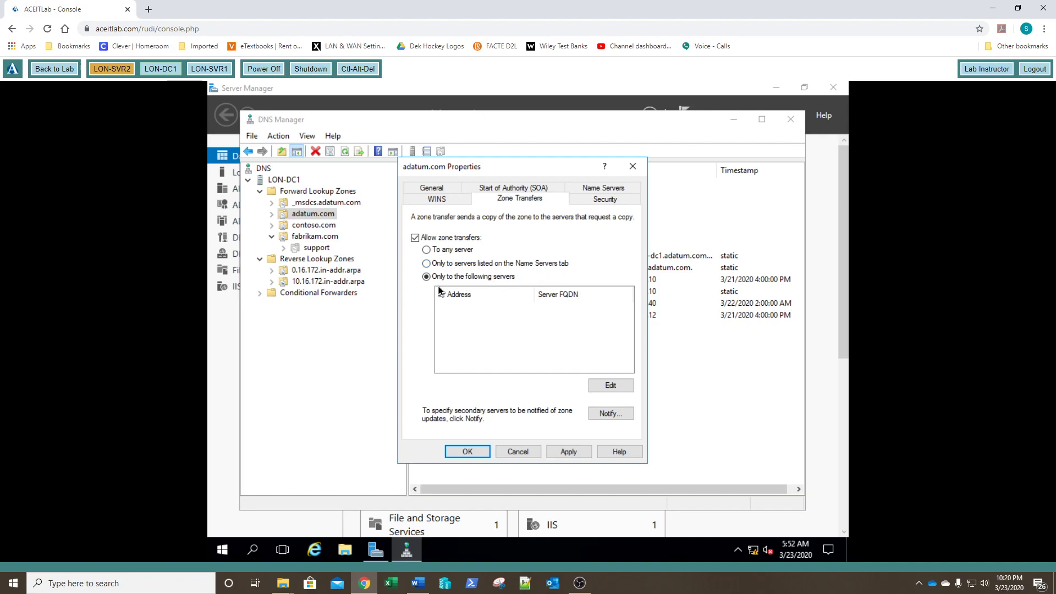
pyautogui.click(605, 388)
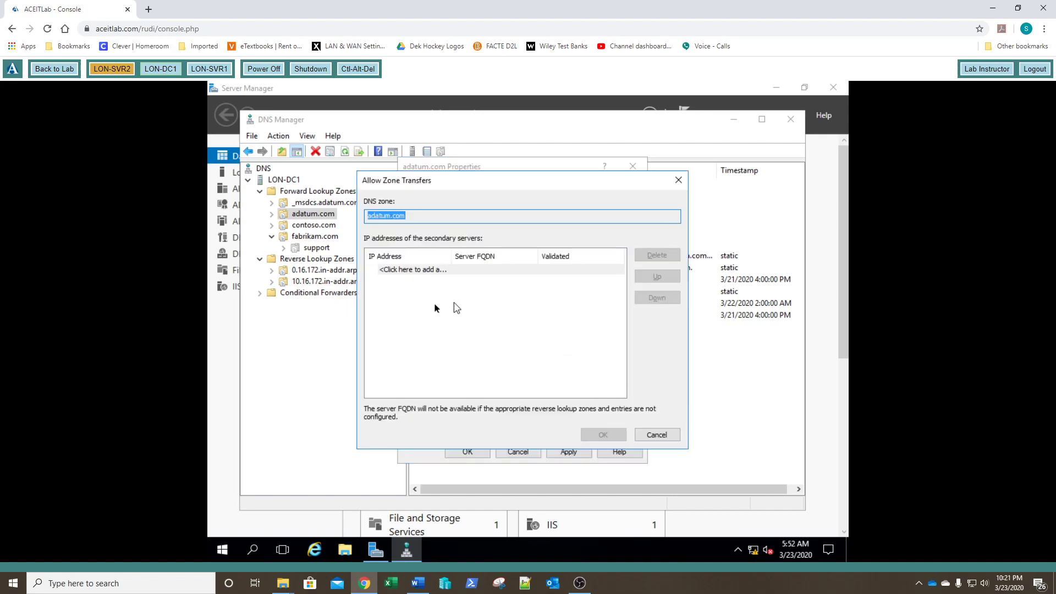
pyautogui.click(415, 272)
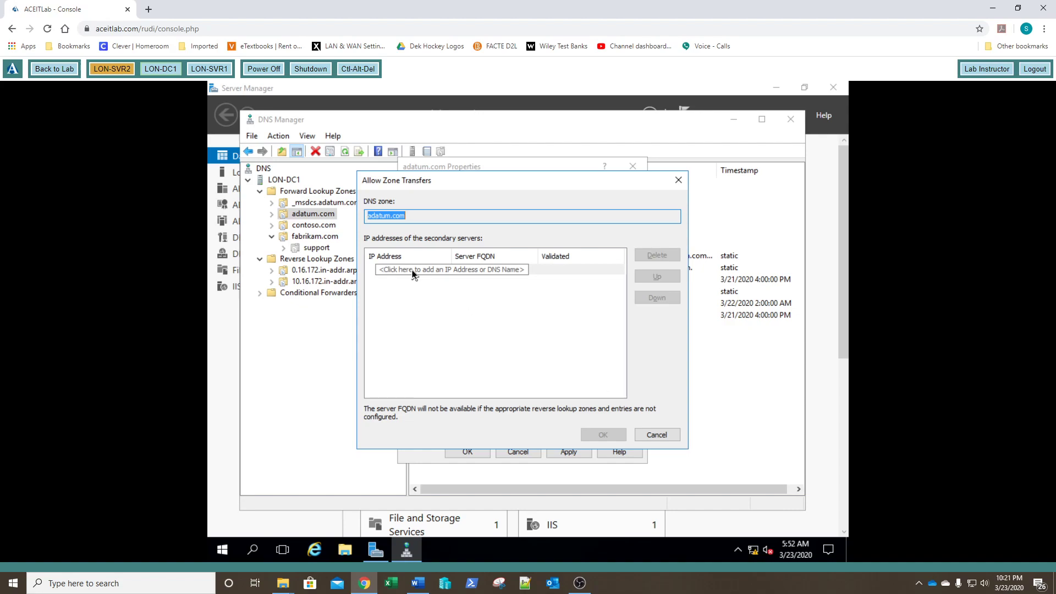
pyautogui.click(656, 434)
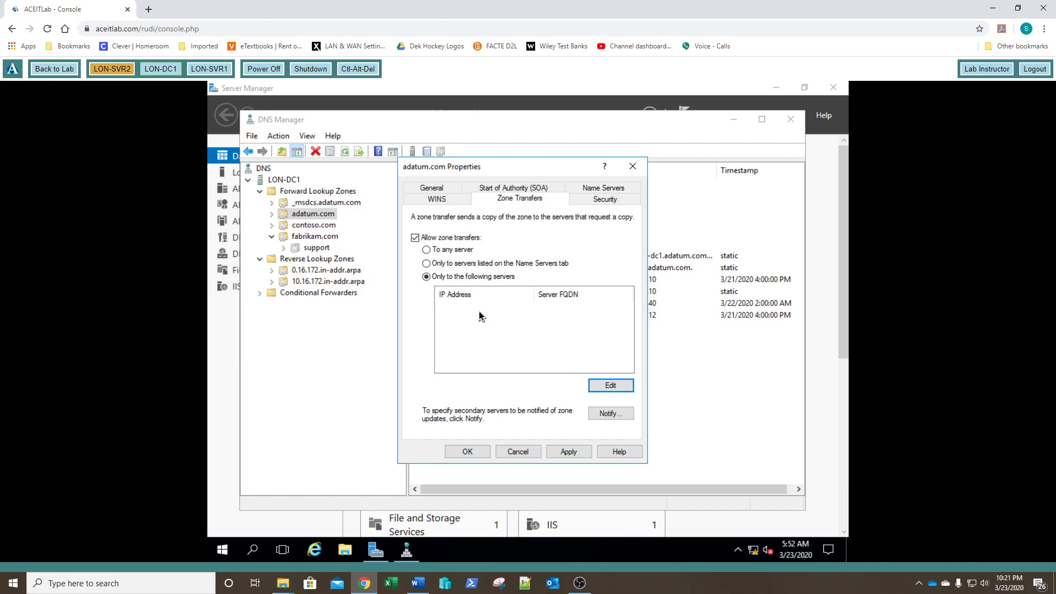
pyautogui.click(603, 414)
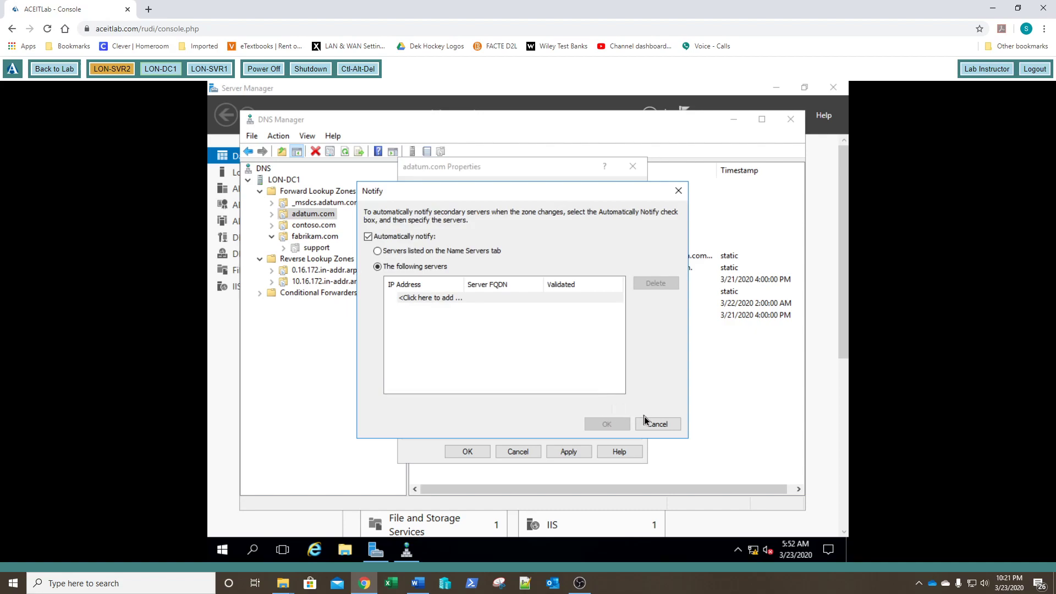
pyautogui.click(656, 424)
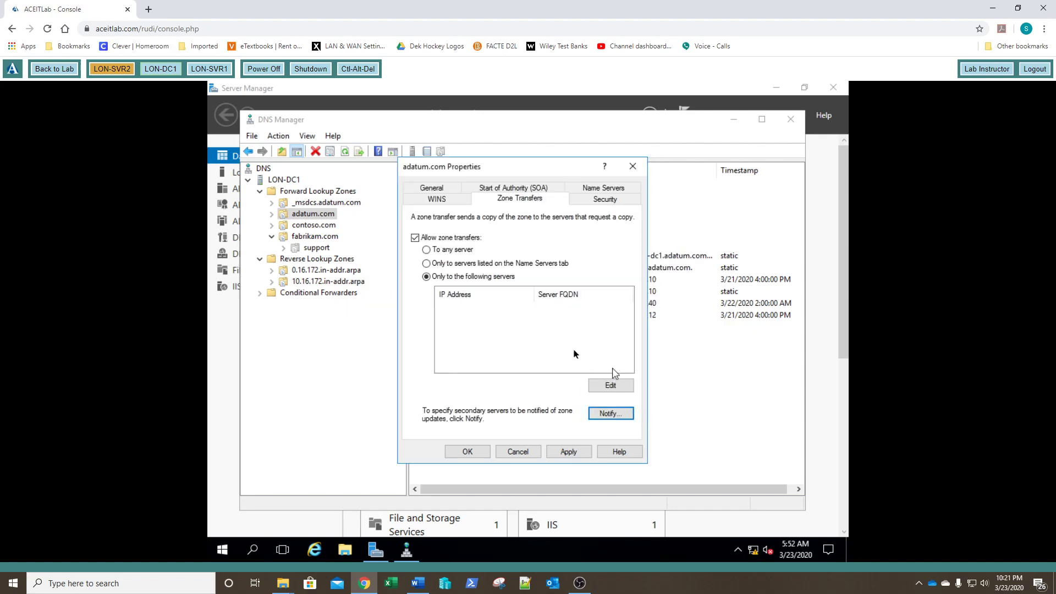
# Add 172.16.0.40 as an automatically notified secondary server for adatum.com and save the zone properties.
pyautogui.click(608, 414)
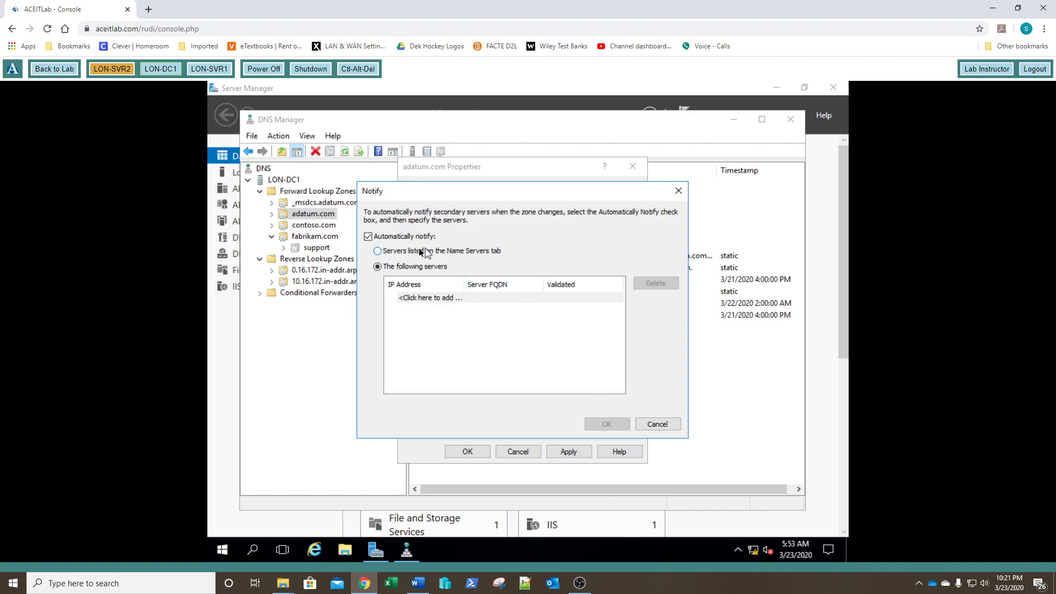
pyautogui.click(428, 299)
pyautogui.write('172.16.0.40')
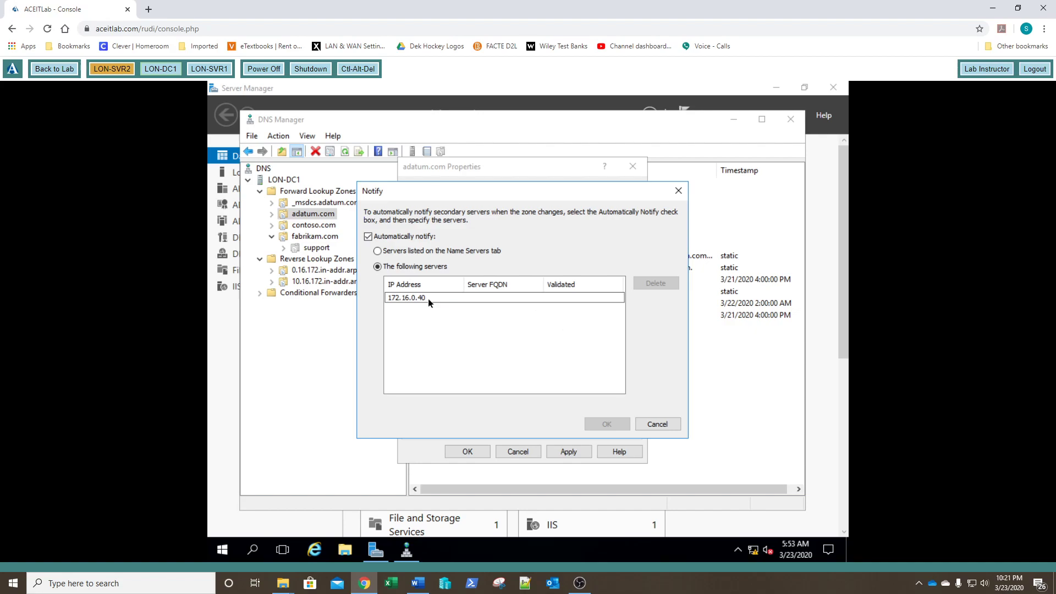
pyautogui.press('Return')
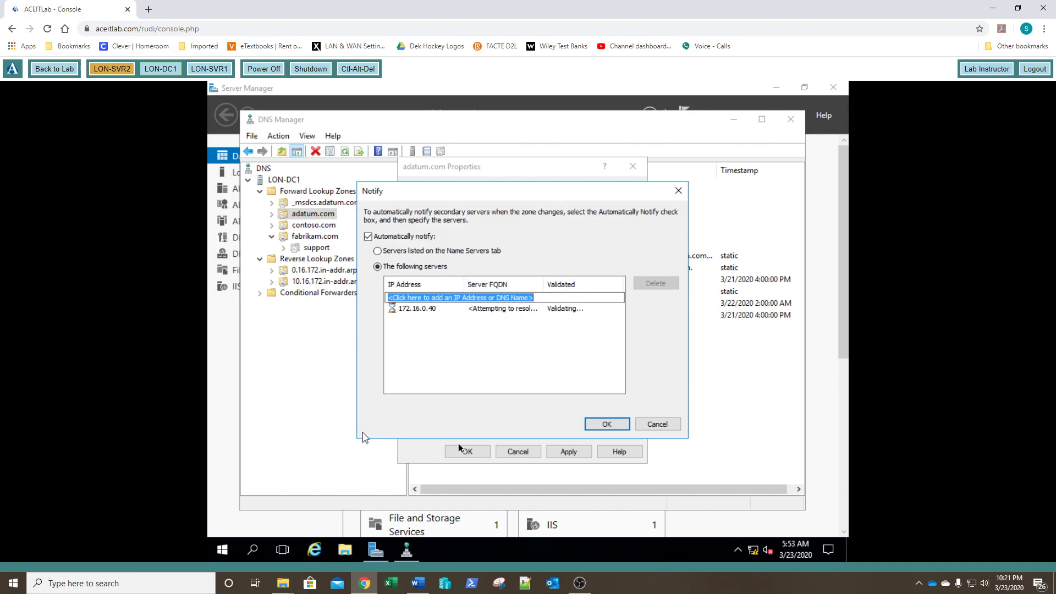
pyautogui.click(606, 426)
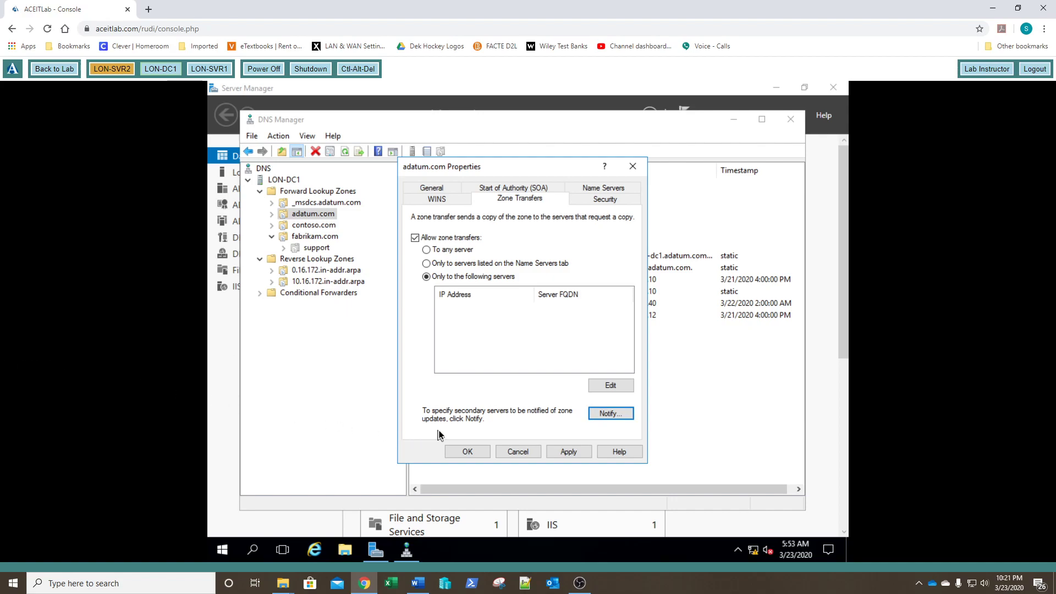
pyautogui.click(467, 452)
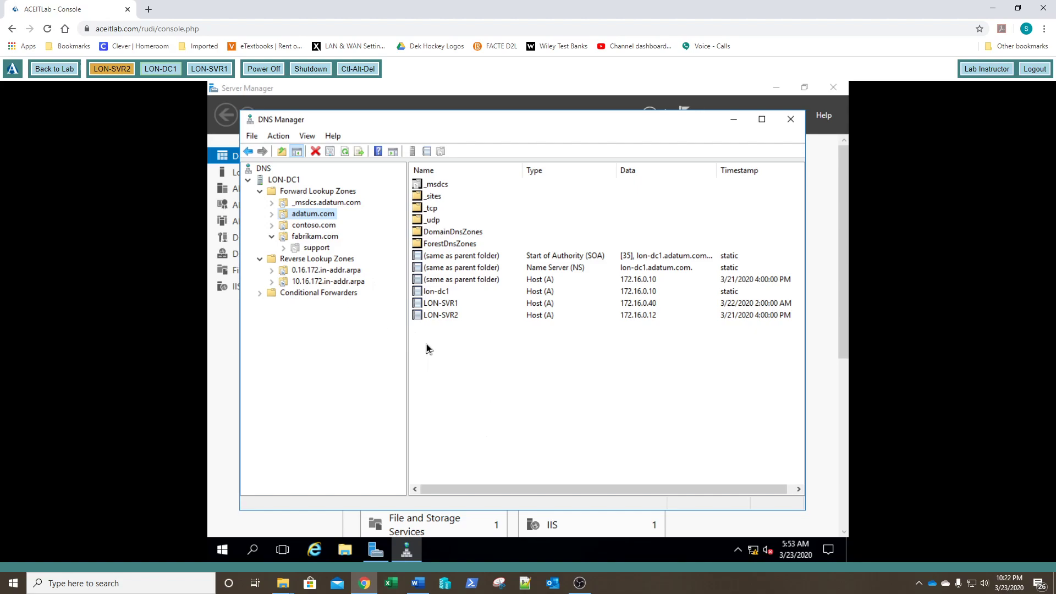
# Switch to the LON-SVR1 machine, check its local server properties in Server Manager, and return to DNS Manager.
pyautogui.click(209, 70)
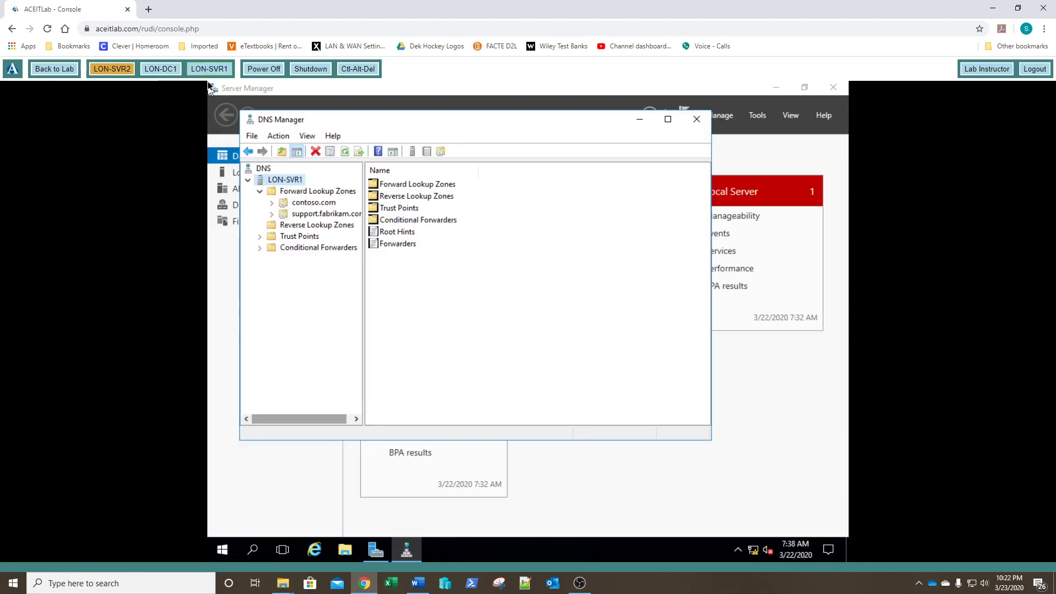
pyautogui.click(225, 263)
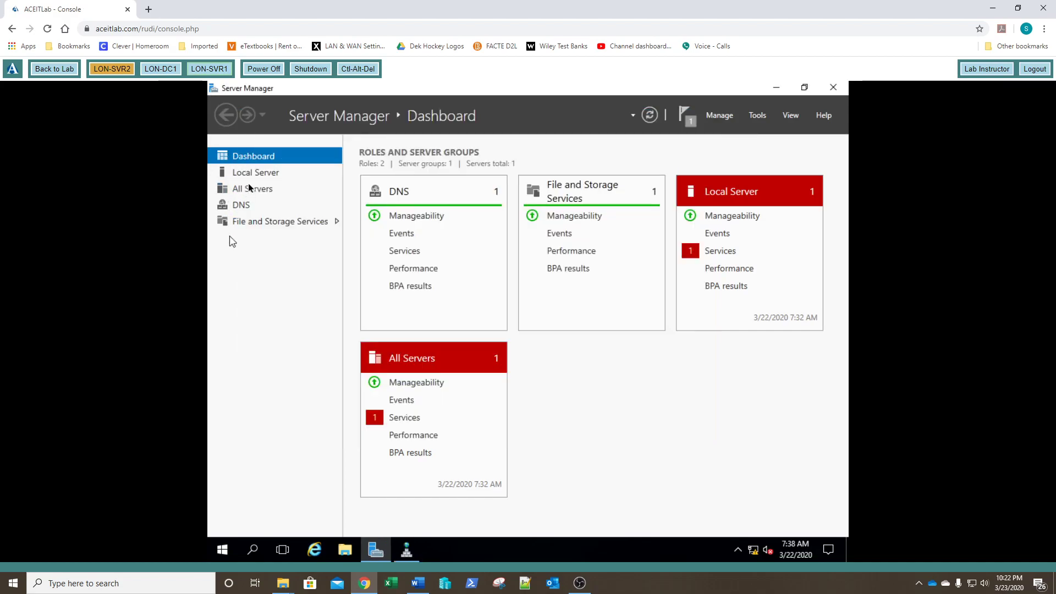
pyautogui.click(252, 172)
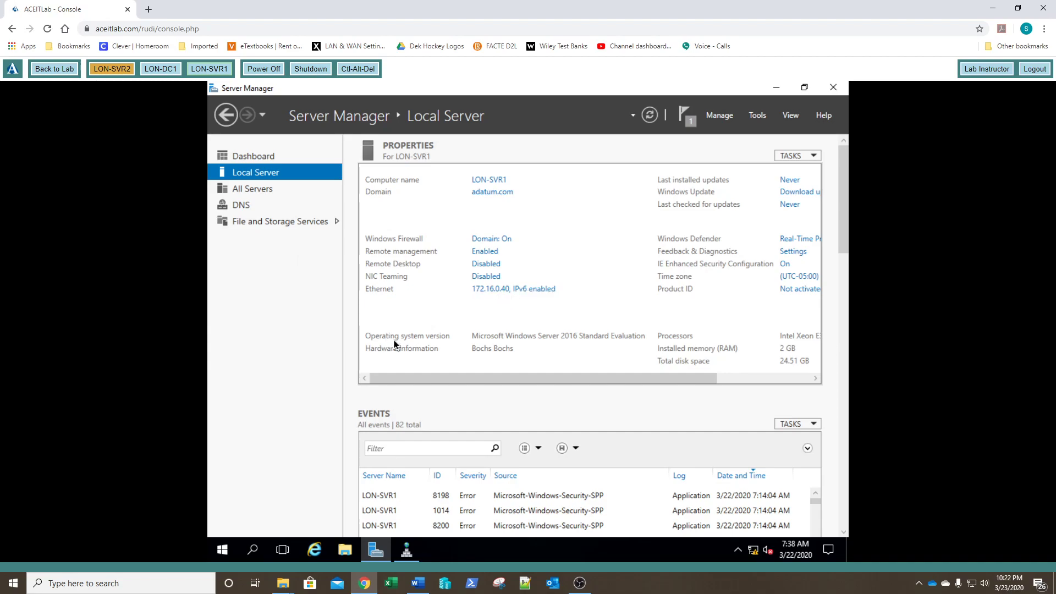
pyautogui.click(407, 551)
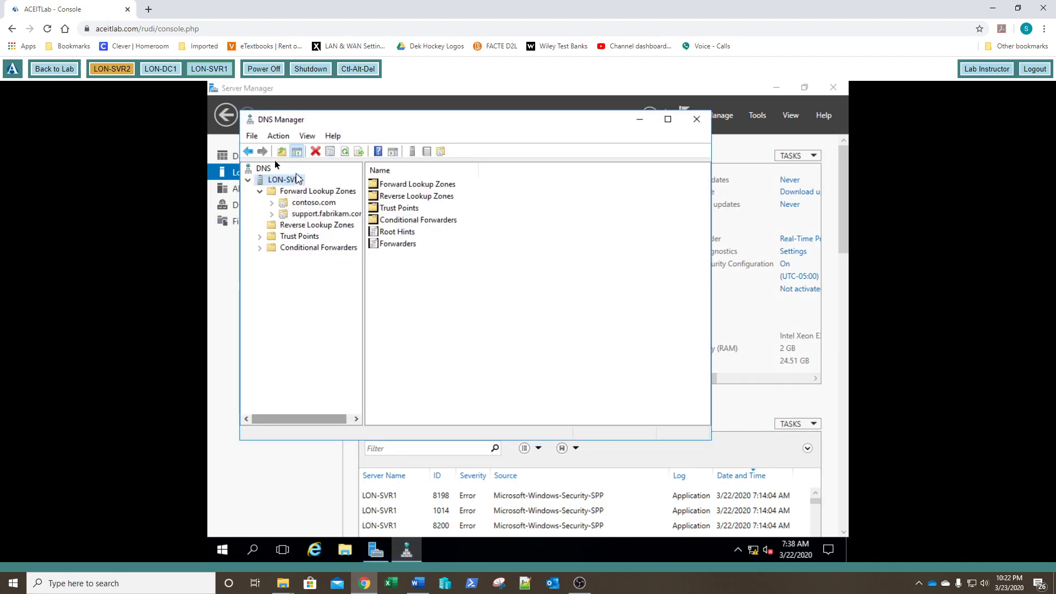
# Switch to the LON-DC1 machine and review the contoso.com forward lookup zone's records and available record types.
pyautogui.click(159, 70)
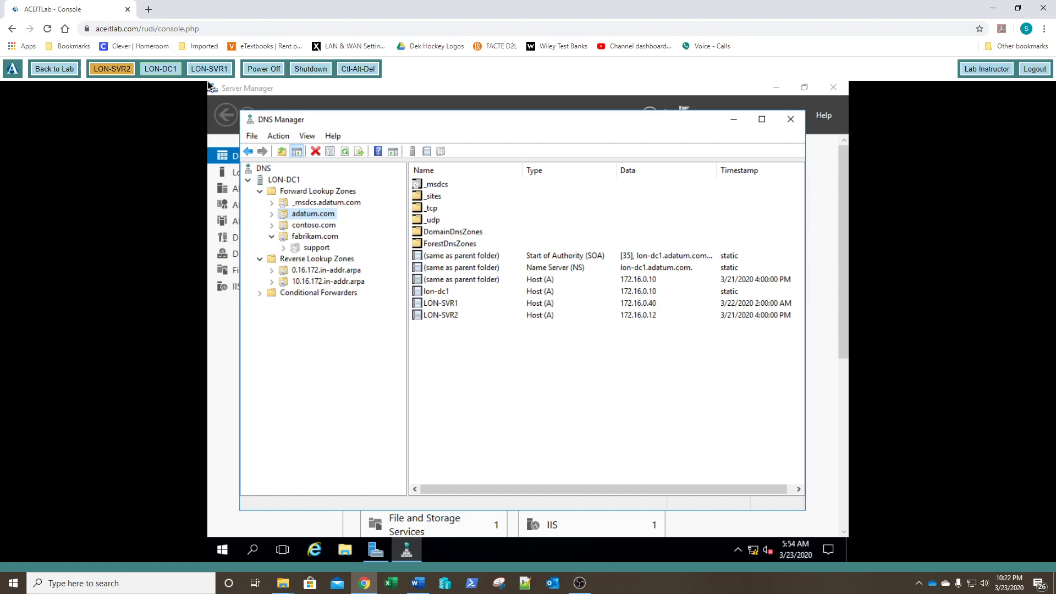
pyautogui.click(301, 227)
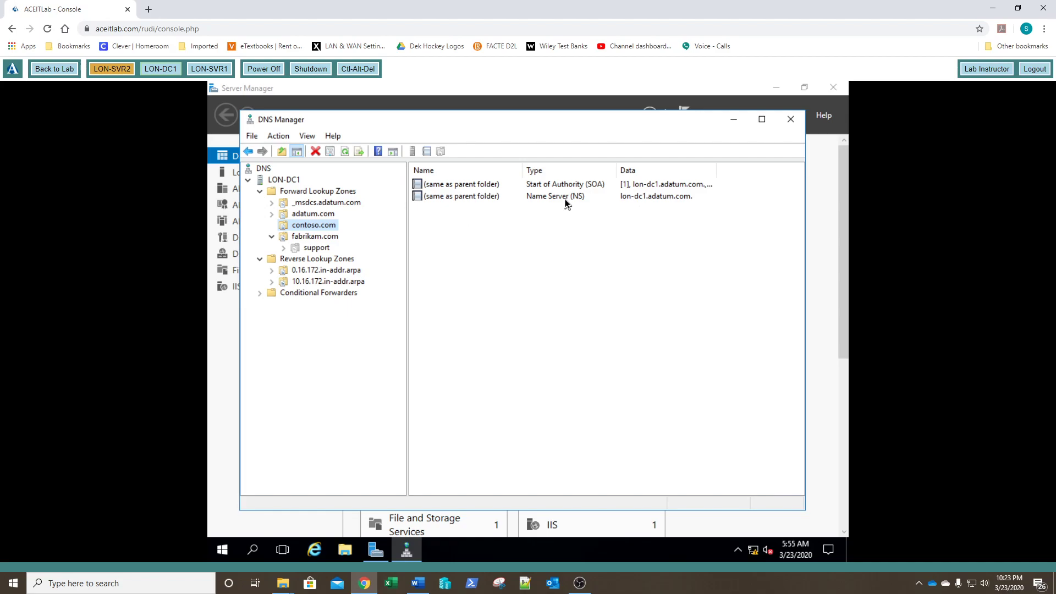
pyautogui.rightClick(485, 241)
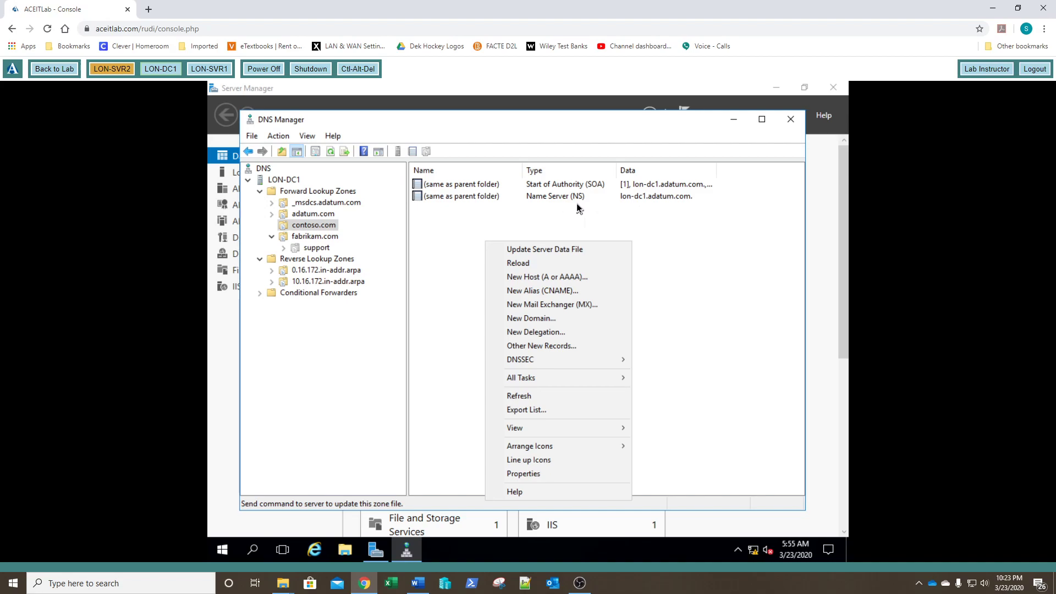
pyautogui.click(464, 226)
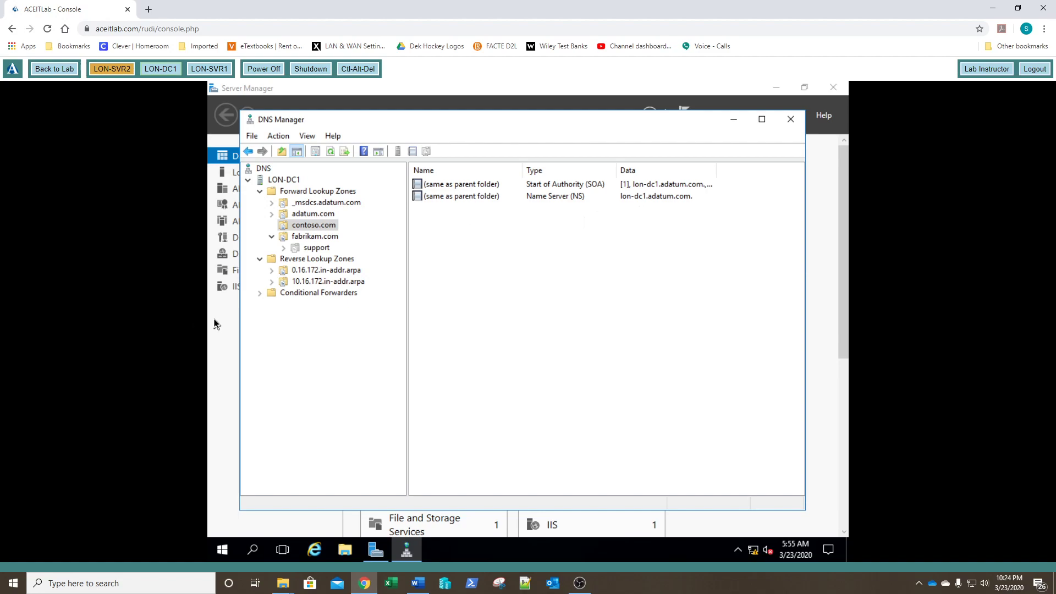
# Review the general, name server and Start of Authority settings in the contoso.com zone properties.
pyautogui.rightClick(308, 229)
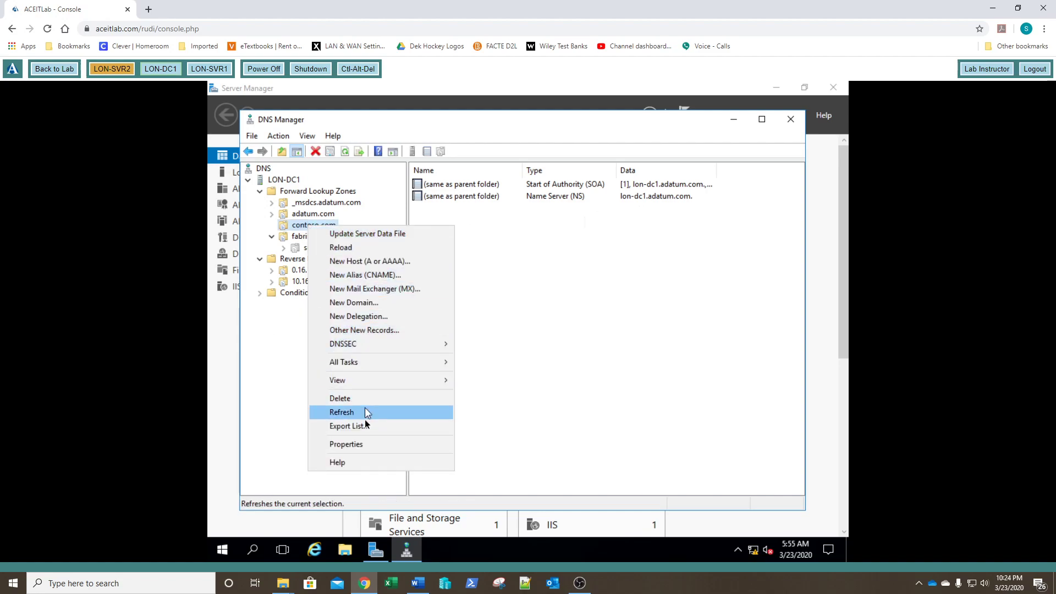
pyautogui.click(364, 445)
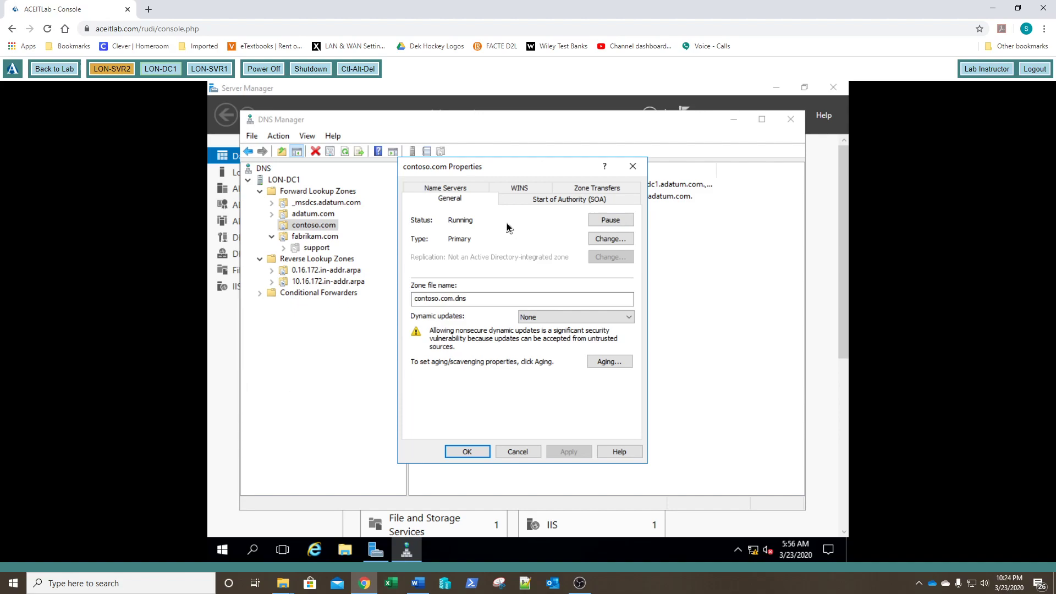
pyautogui.moveTo(531, 170); pyautogui.dragTo(536, 226)
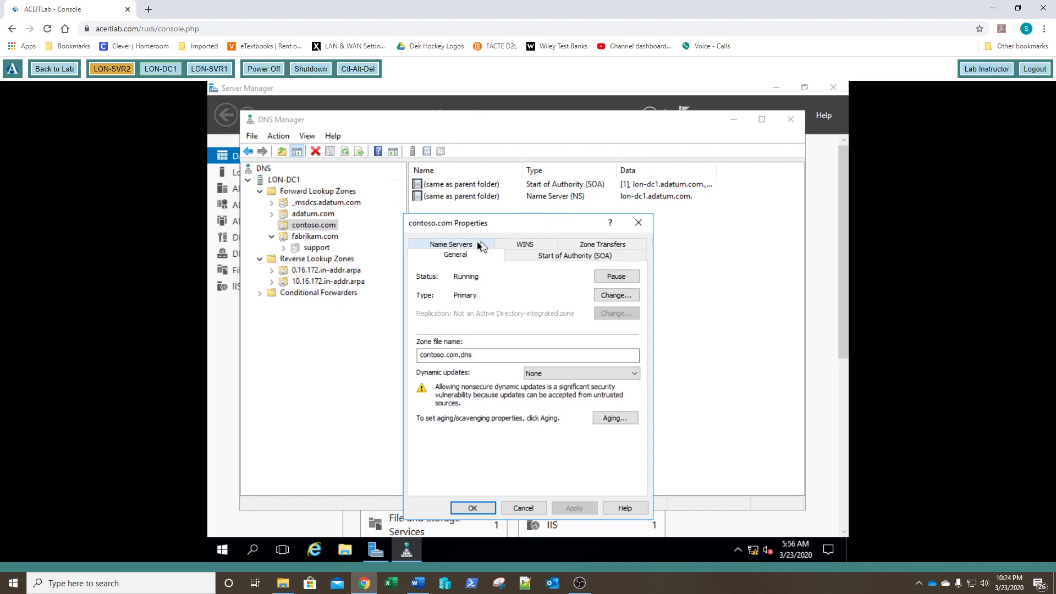
pyautogui.click(452, 245)
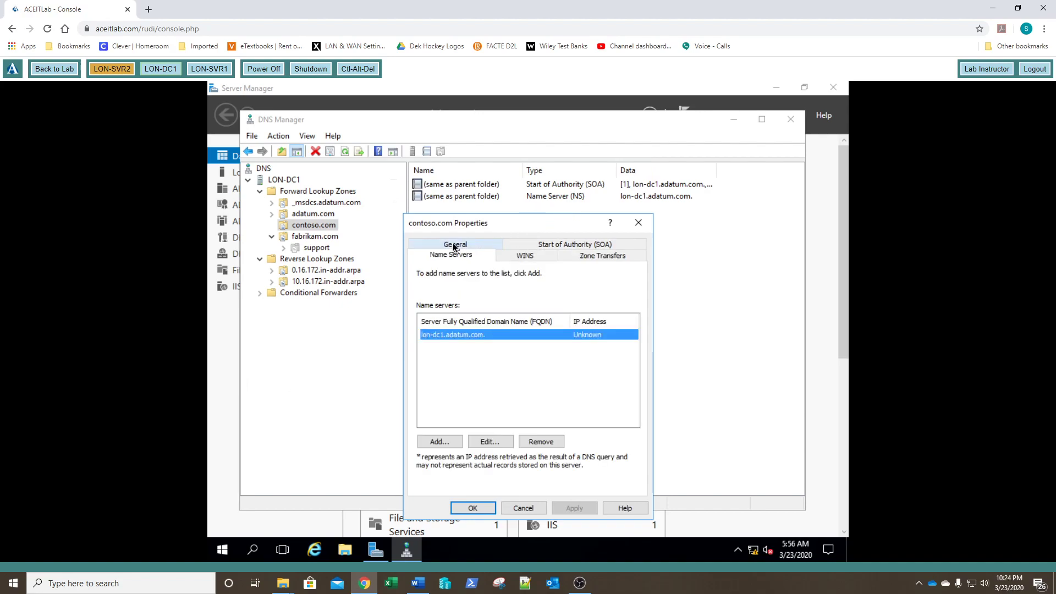
pyautogui.click(543, 247)
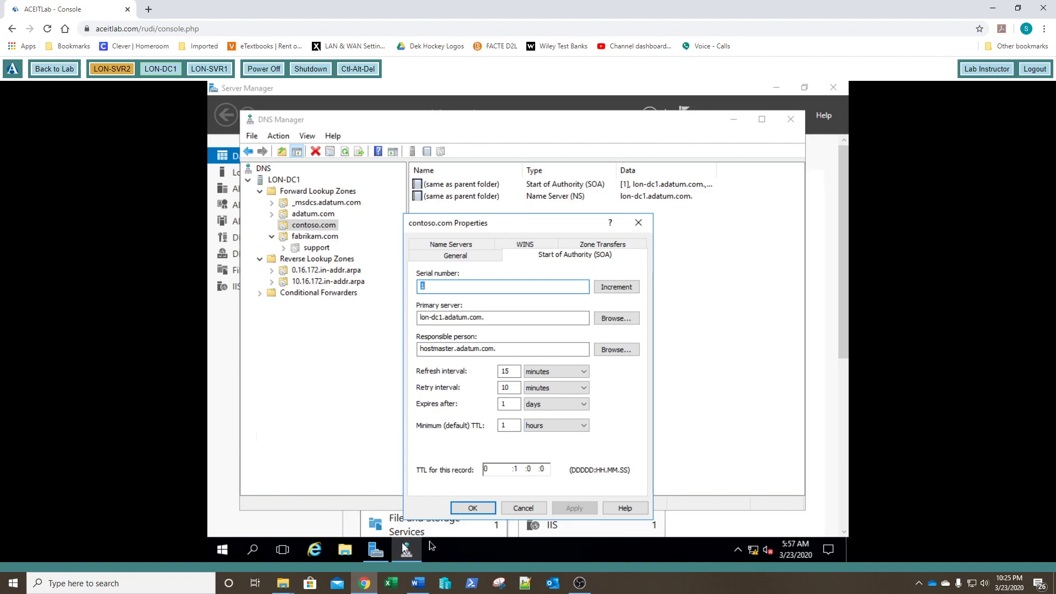
pyautogui.click(473, 511)
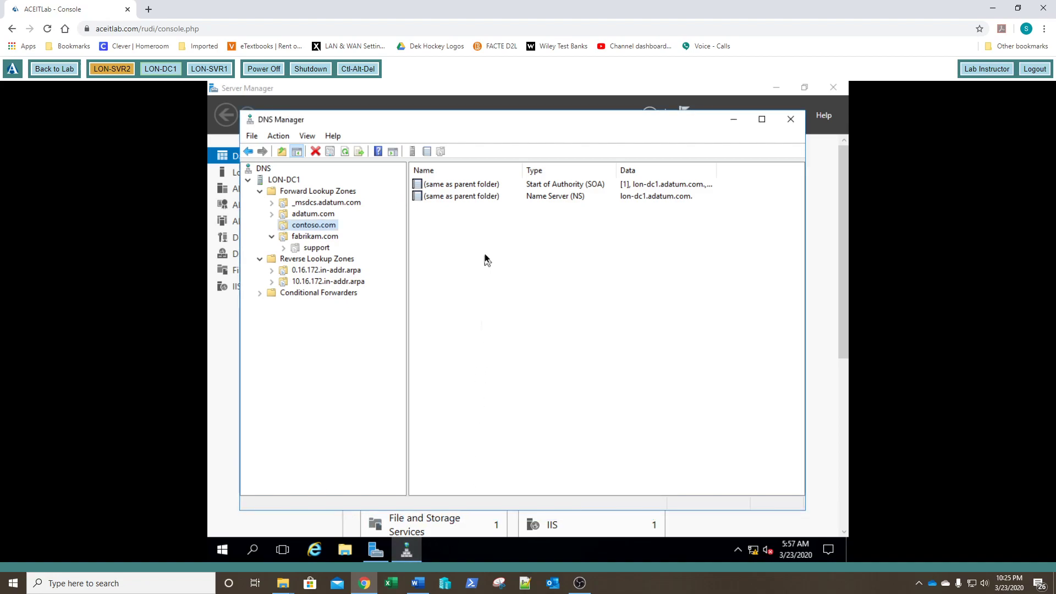
# Add a host record PC1 with IP address 172.16.0.201 to contoso.com without creating an associated pointer record.
pyautogui.rightClick(482, 245)
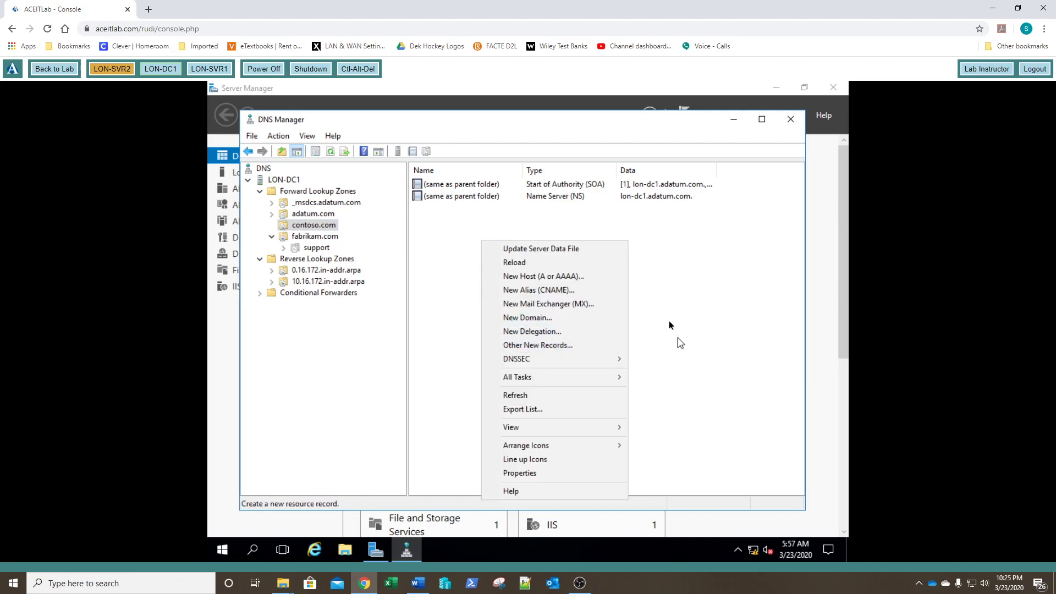
pyautogui.rightClick(325, 225)
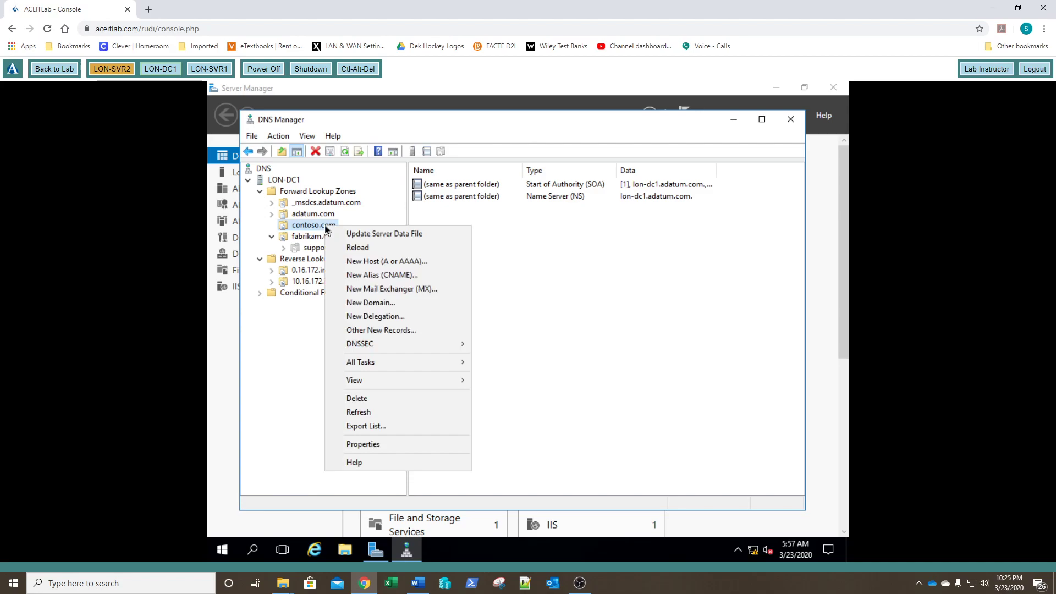
pyautogui.click(342, 262)
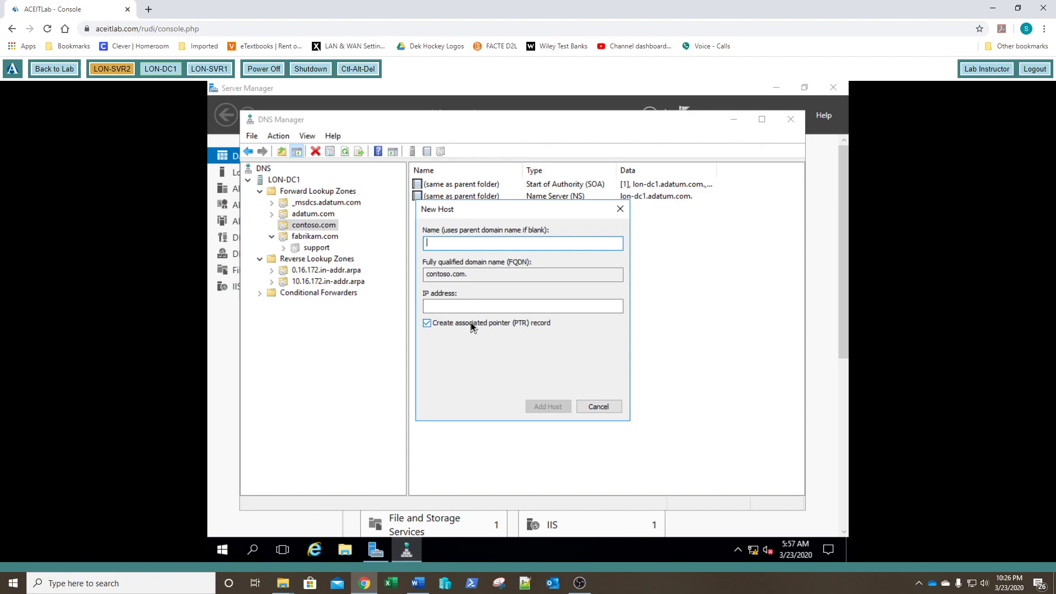
pyautogui.click(427, 323)
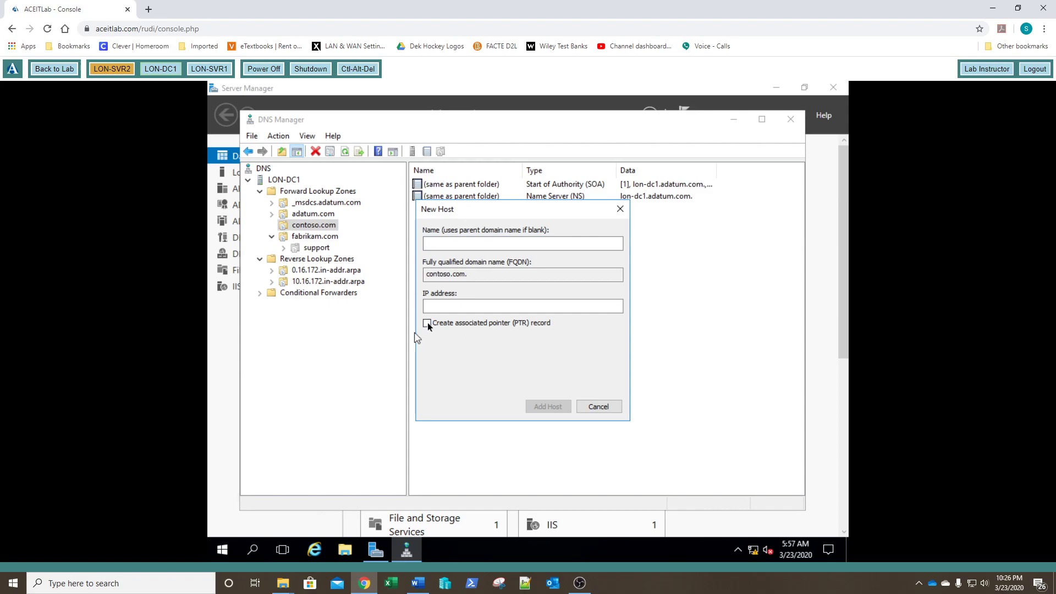
pyautogui.click(451, 244)
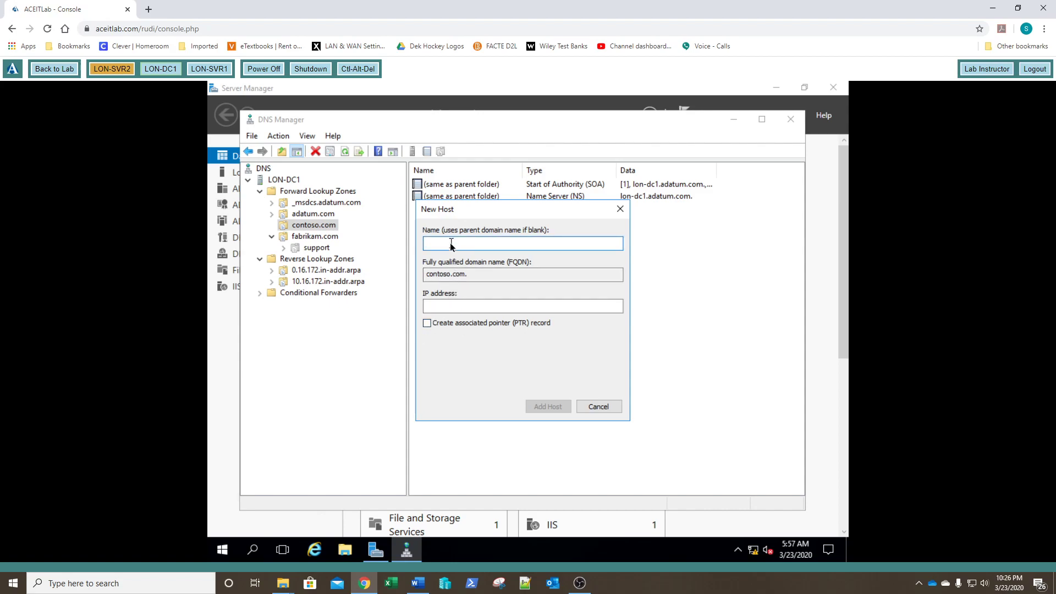
pyautogui.write('PC1')
pyautogui.press('Tab')
pyautogui.press('Tab')
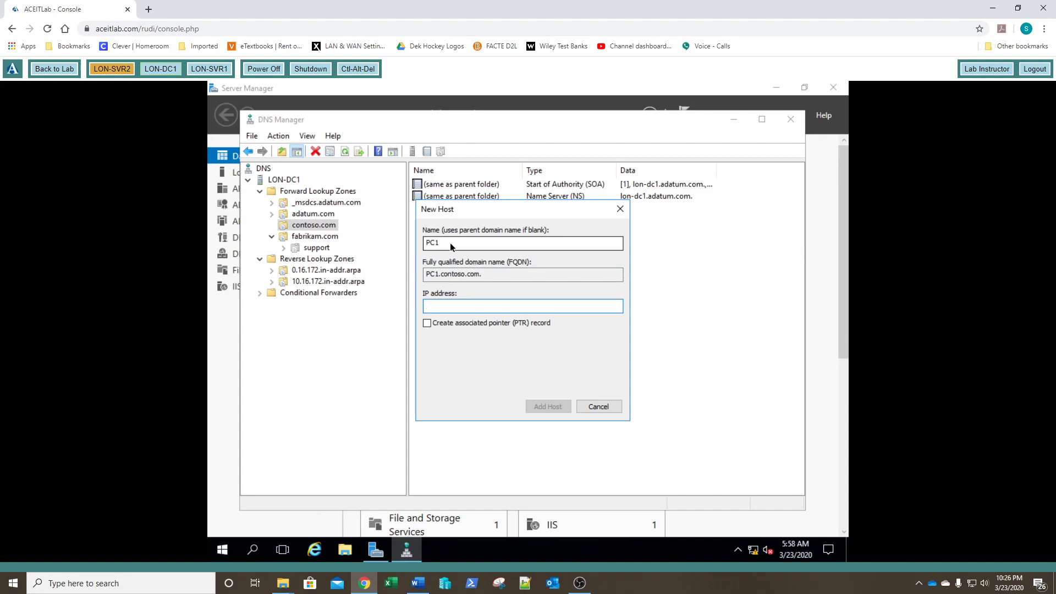
pyautogui.write('172.16.0.201')
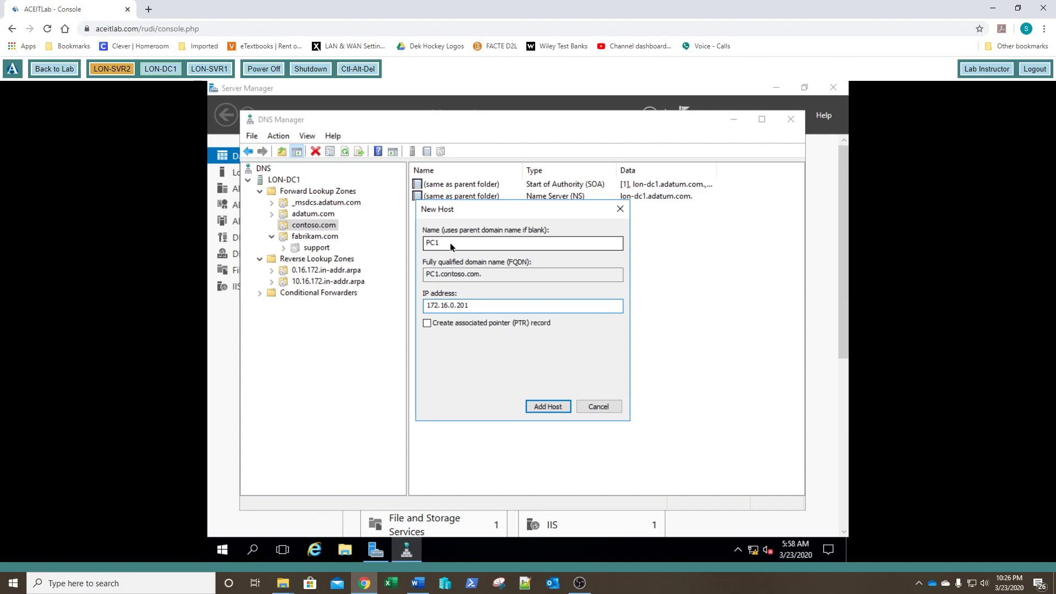
pyautogui.press('Return')
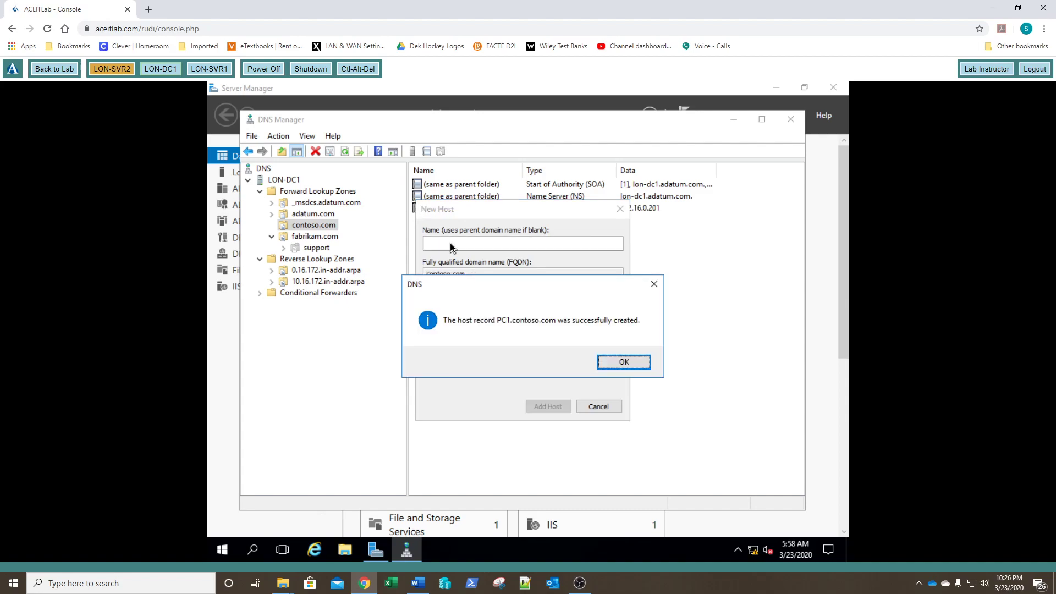
pyautogui.press('Return')
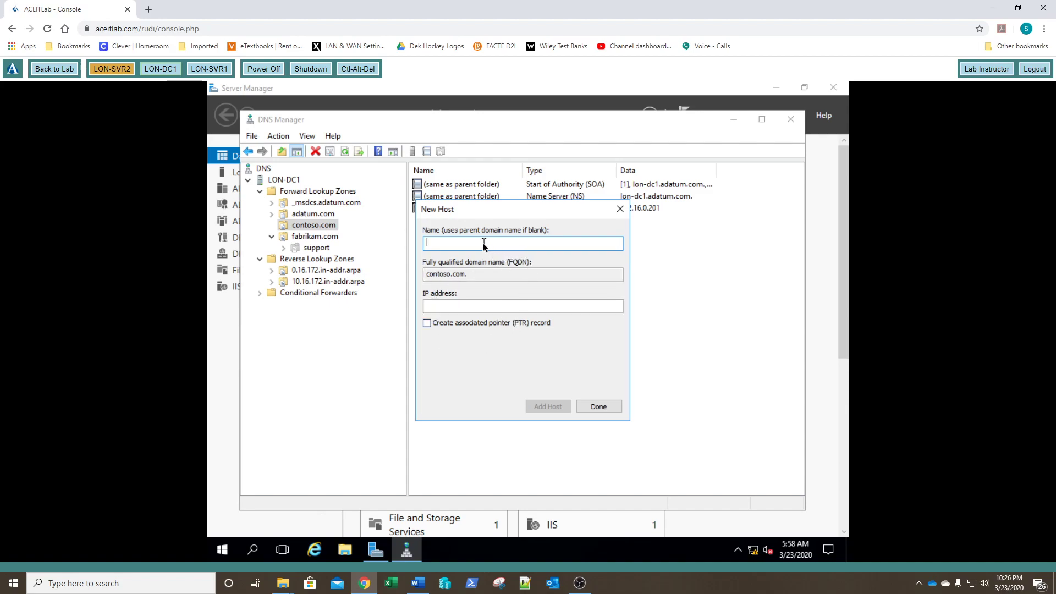
# Add a host record PC2 with IP address 172.16.0.202 to contoso.com, including its associated pointer (PTR) record, and finish adding hosts.
pyautogui.write('PC2')
pyautogui.press('Tab')
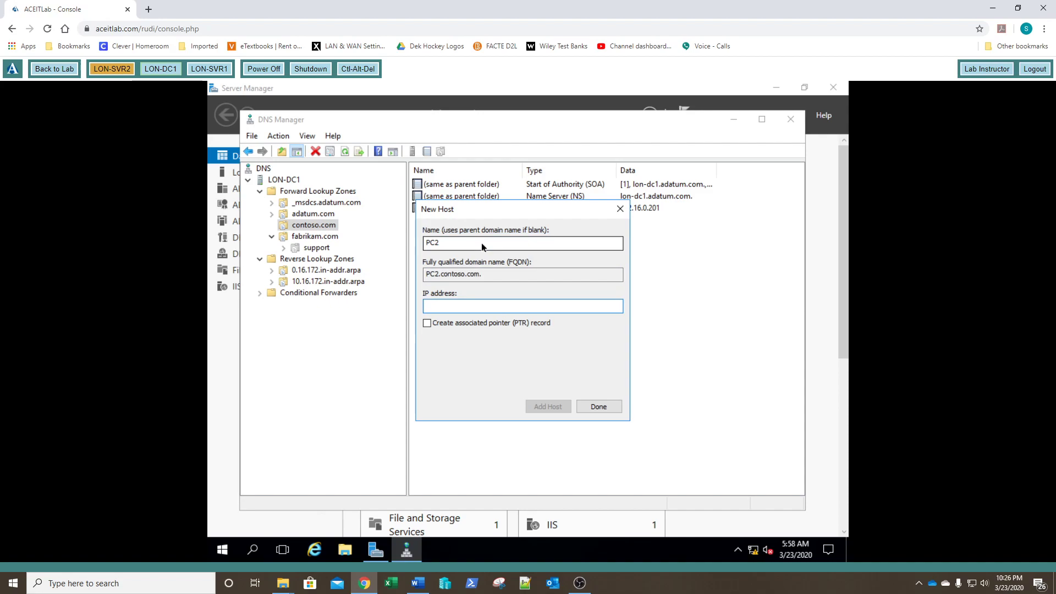
pyautogui.write('172.16.0.202')
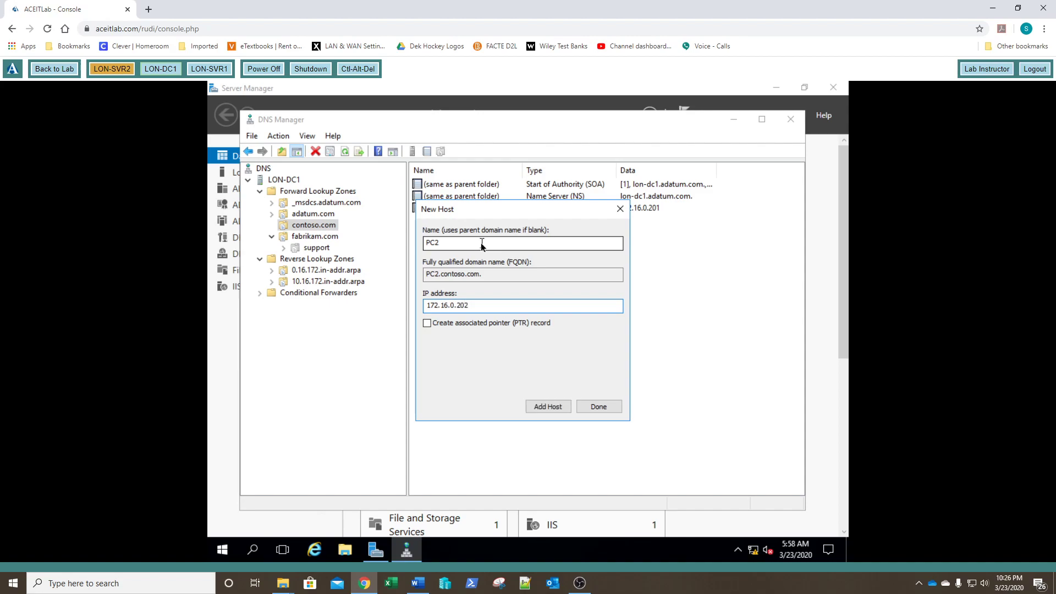
pyautogui.click(428, 323)
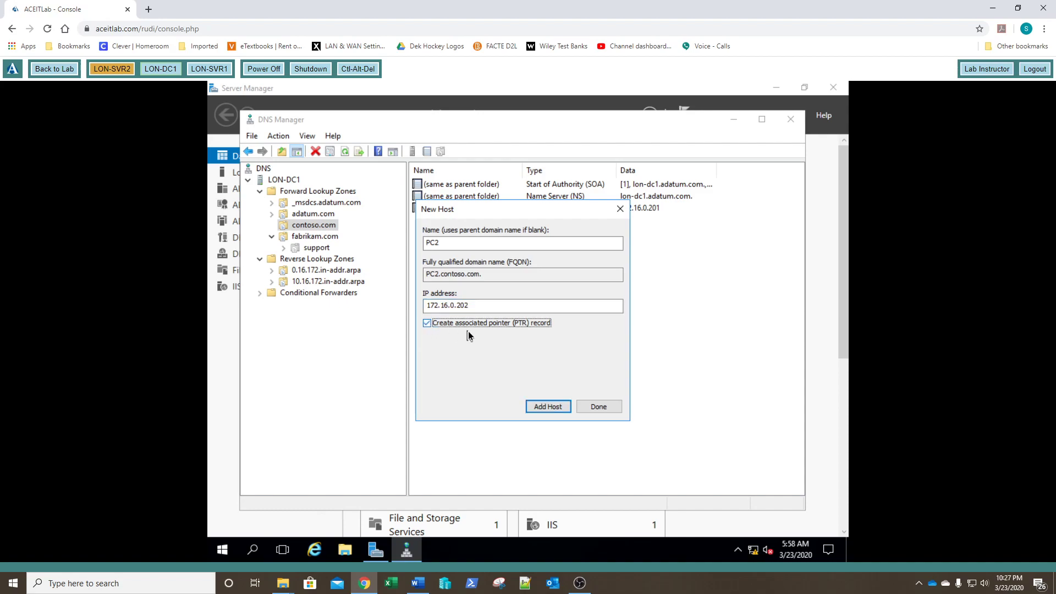
pyautogui.click(548, 407)
pyautogui.click(624, 361)
pyautogui.click(598, 408)
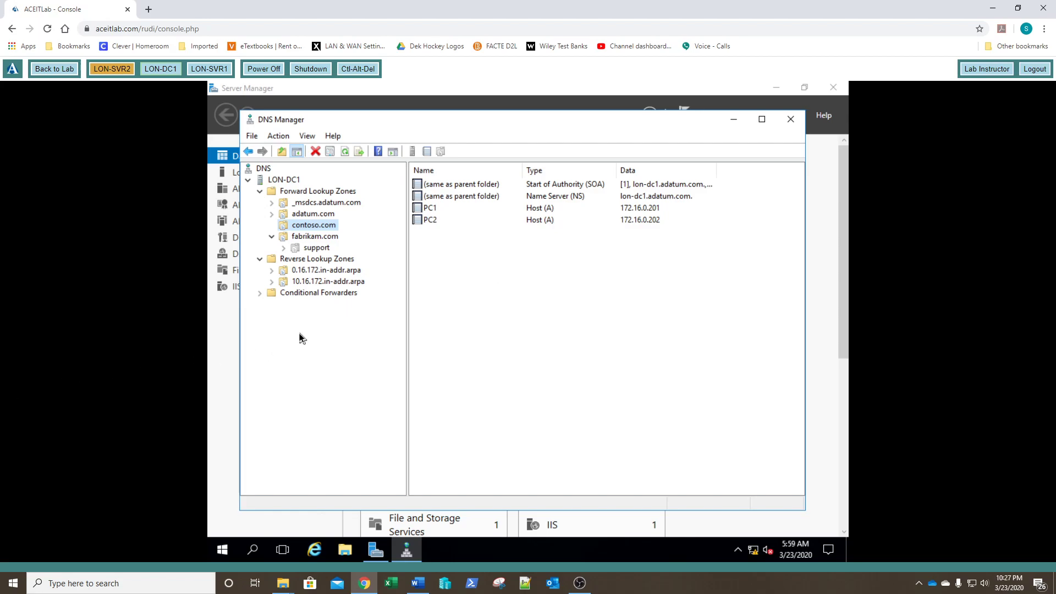
# Create a pointer record for 172.16.0.201 with host name PC1 in the 0.16.172.in-addr.arpa reverse lookup zone and refresh the view.
pyautogui.click(277, 271)
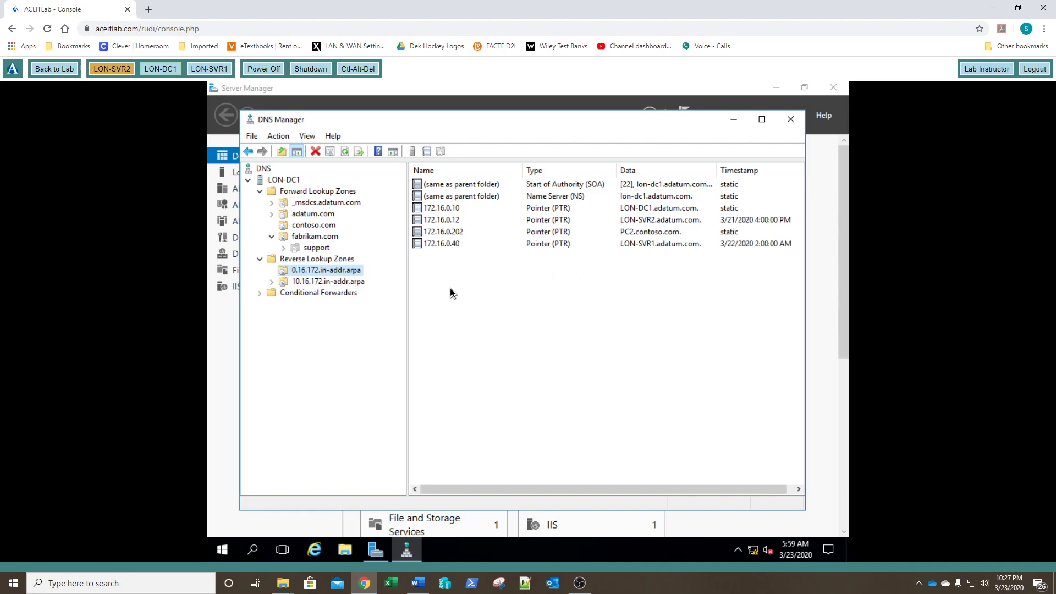
pyautogui.click(345, 152)
pyautogui.rightClick(332, 272)
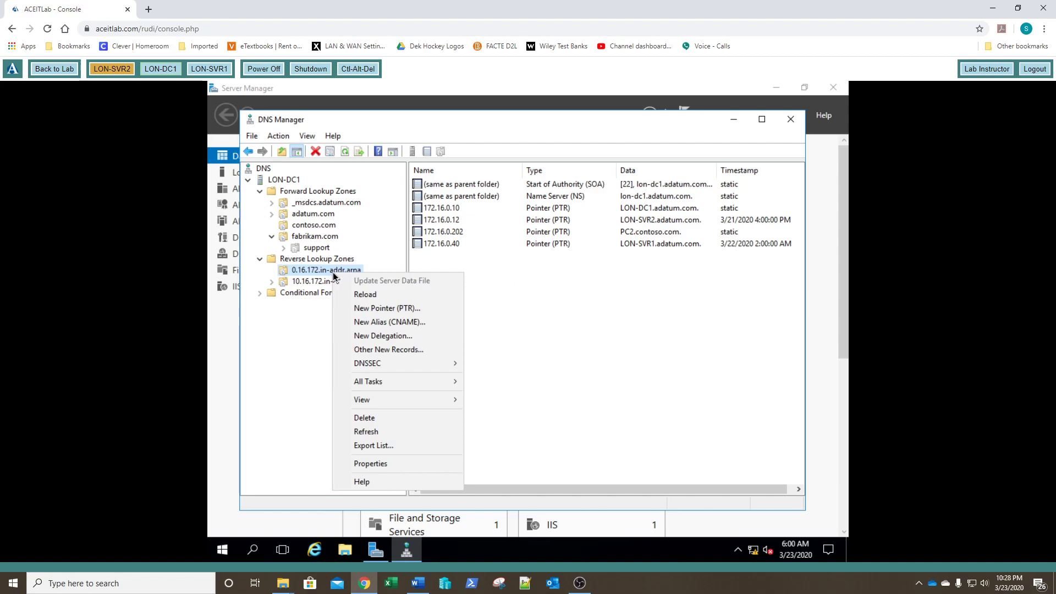
pyautogui.click(360, 309)
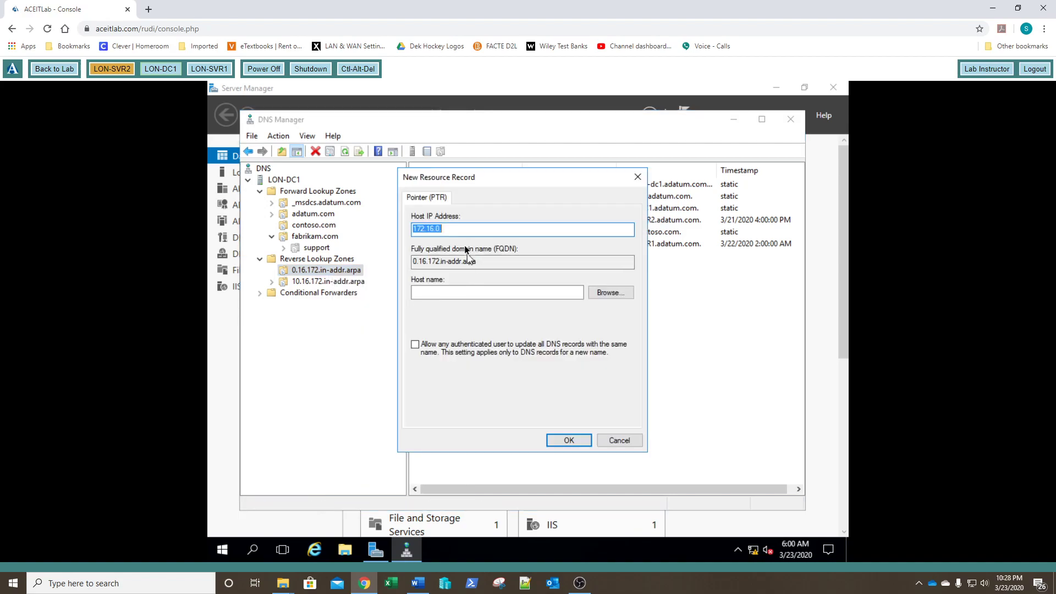
pyautogui.click(465, 230)
pyautogui.write('201')
pyautogui.press('Tab')
pyautogui.press('Tab')
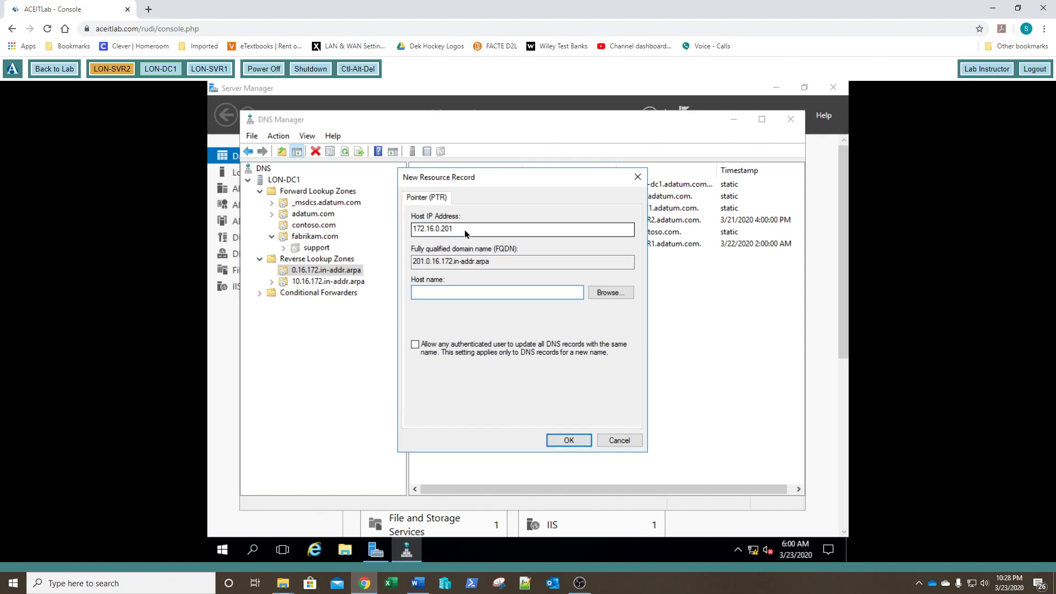
pyautogui.write('PC1')
pyautogui.click(555, 440)
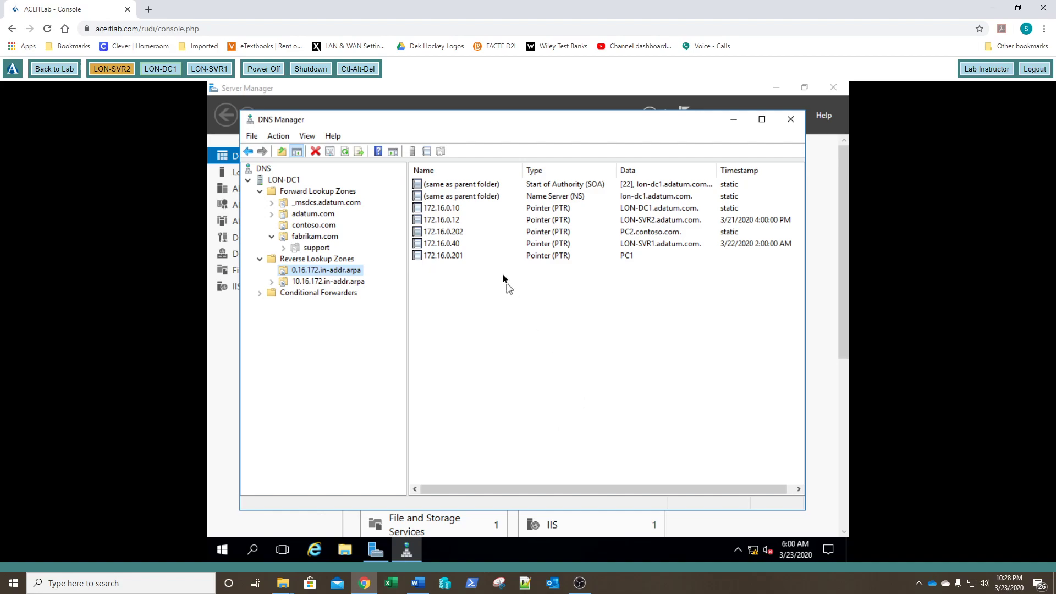
pyautogui.press('F5')
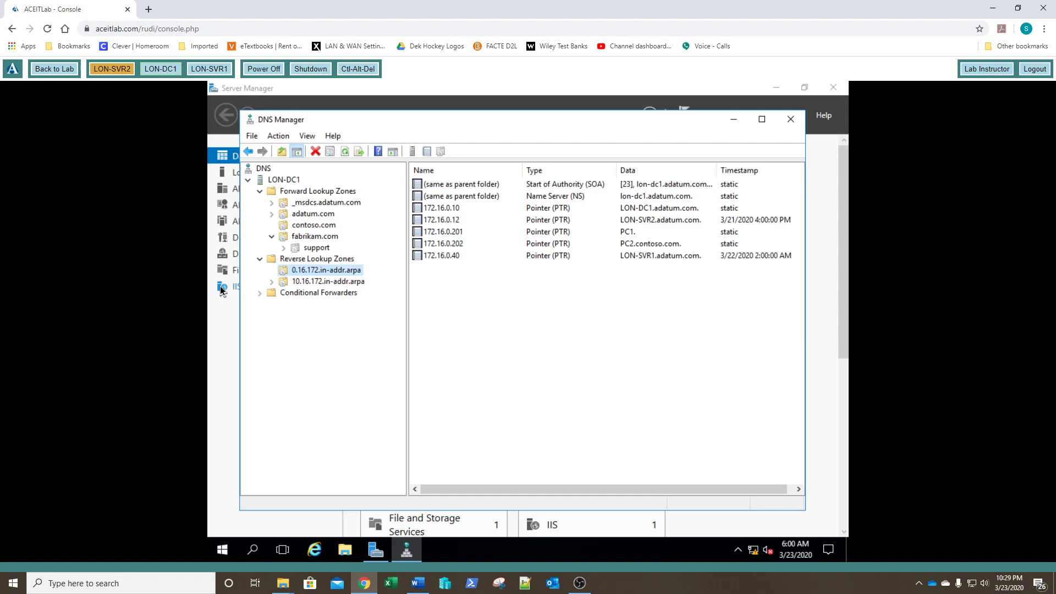
# Change the host name in the 172.16.0.201 pointer record to the fully qualified name PC1.contoso.com.
pyautogui.doubleClick(468, 235)
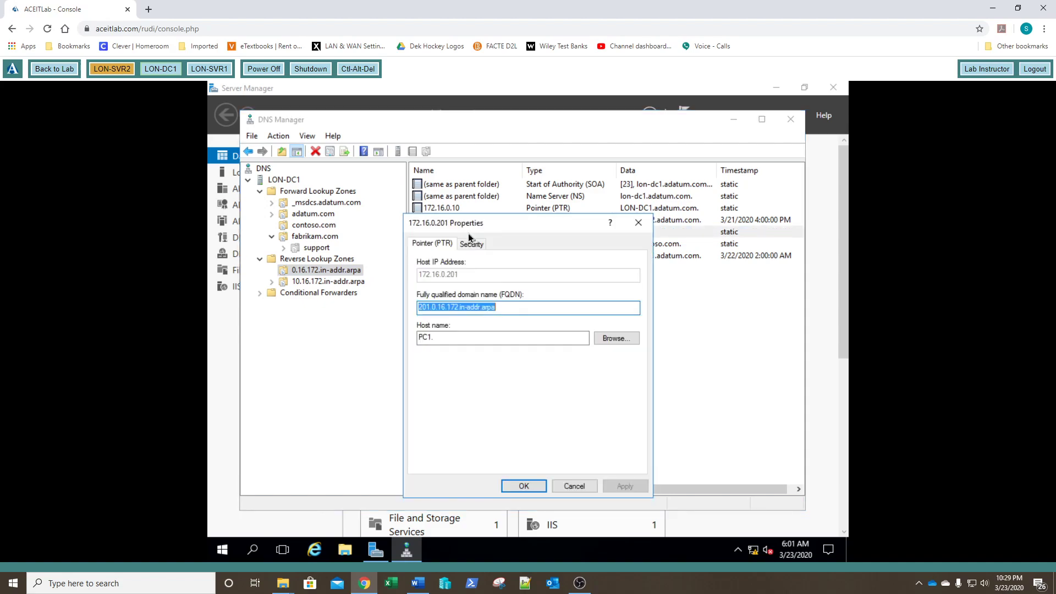
pyautogui.click(450, 337)
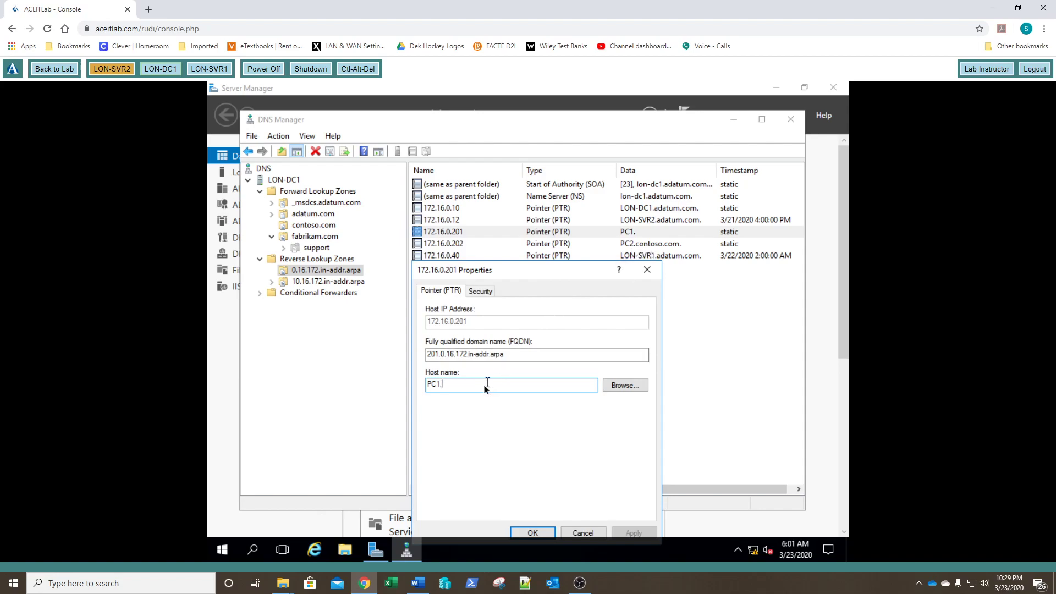
pyautogui.write('contoso.com.')
pyautogui.moveTo(536, 276); pyautogui.dragTo(461, 228)
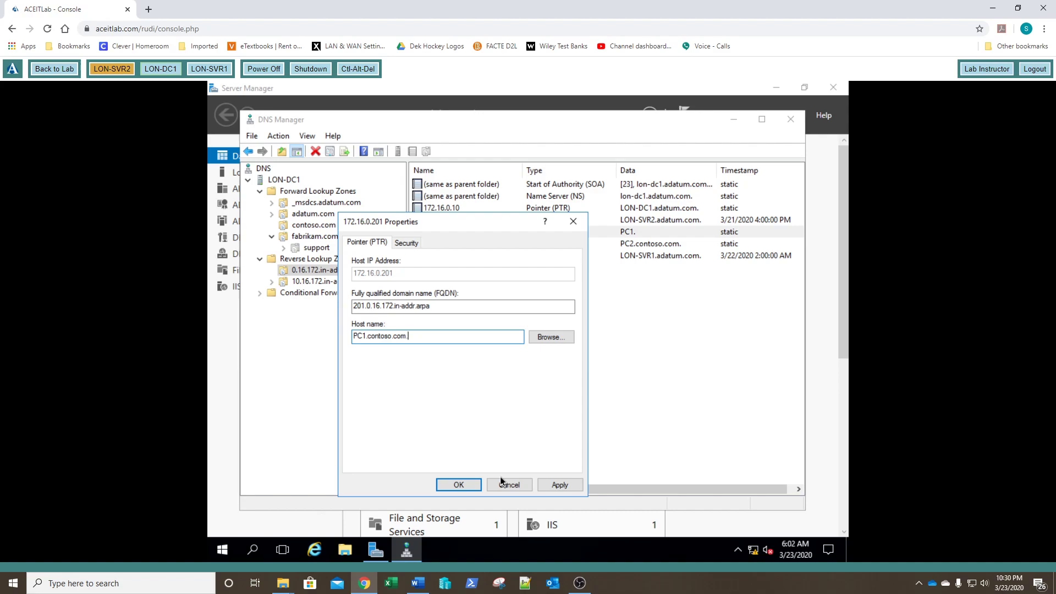
pyautogui.click(460, 484)
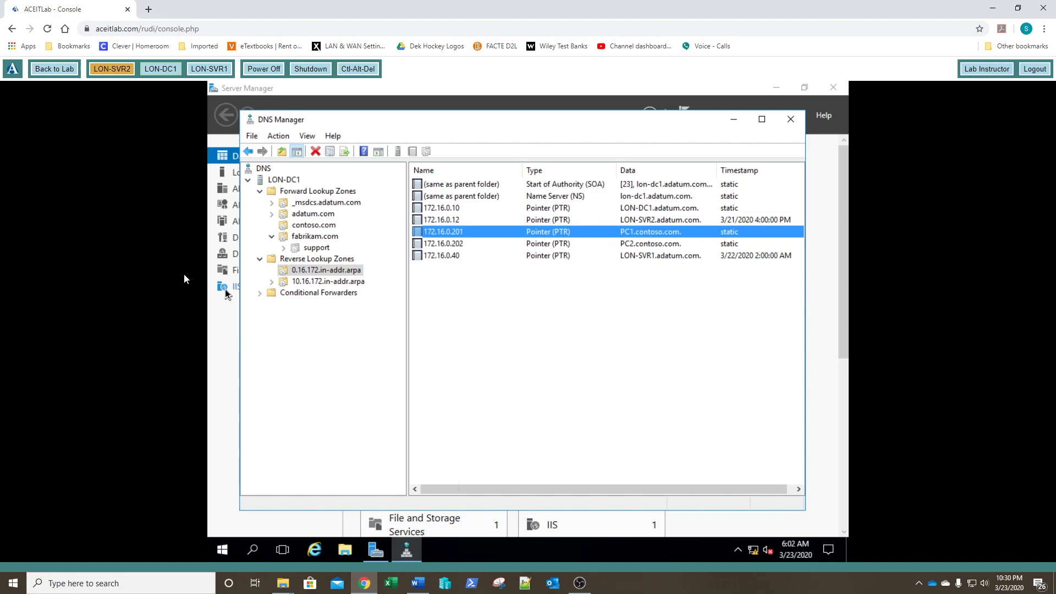
# Add a host record PC3 with IP address 172.16.0.203 to contoso.com, including its associated pointer (PTR) record, and finish adding hosts.
pyautogui.rightClick(314, 228)
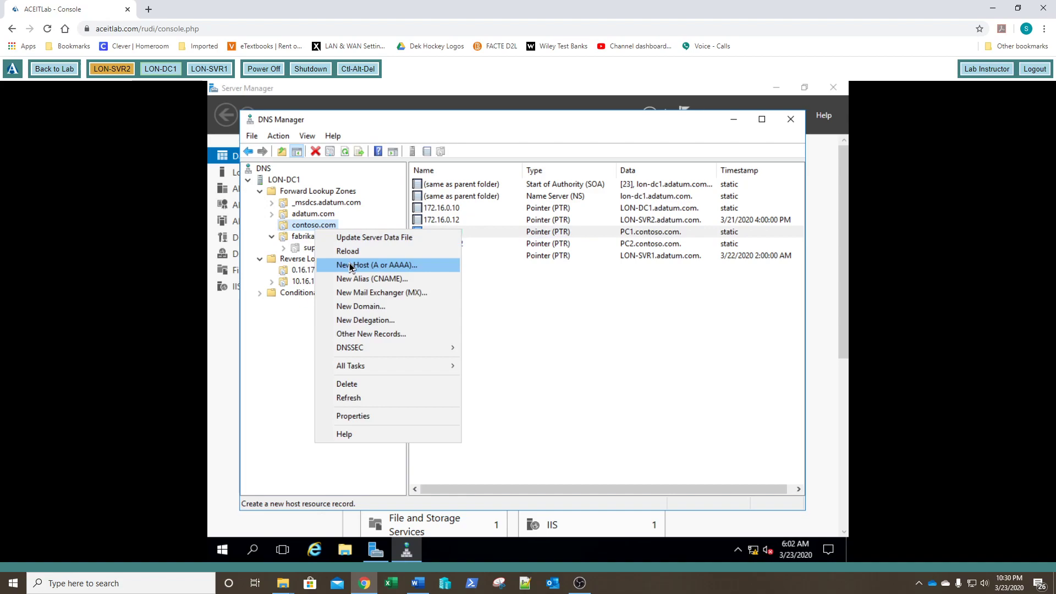
pyautogui.click(349, 266)
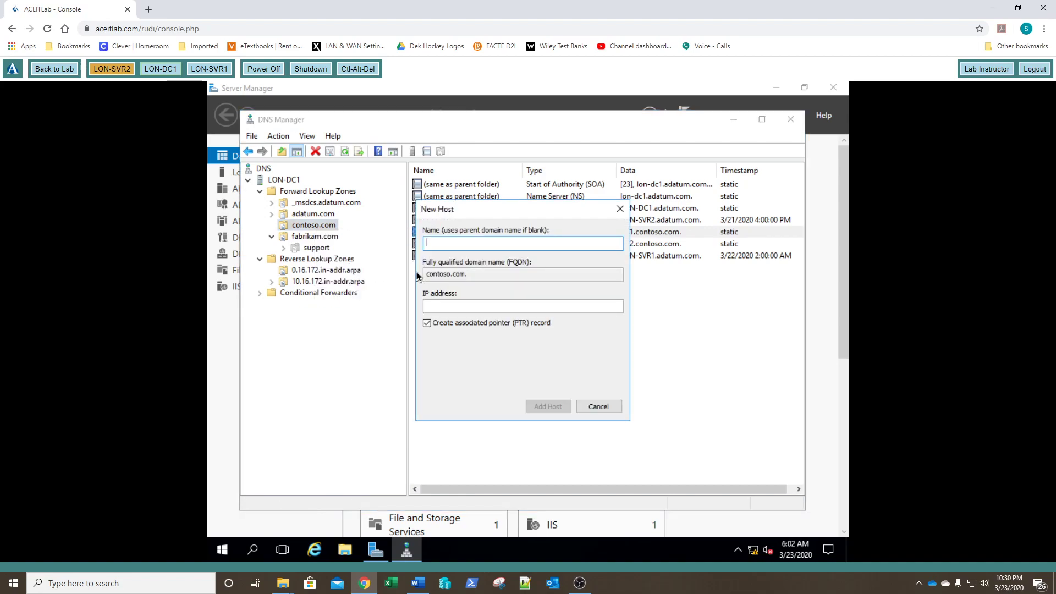
pyautogui.write('PC3')
pyautogui.press('Tab')
pyautogui.press('Tab')
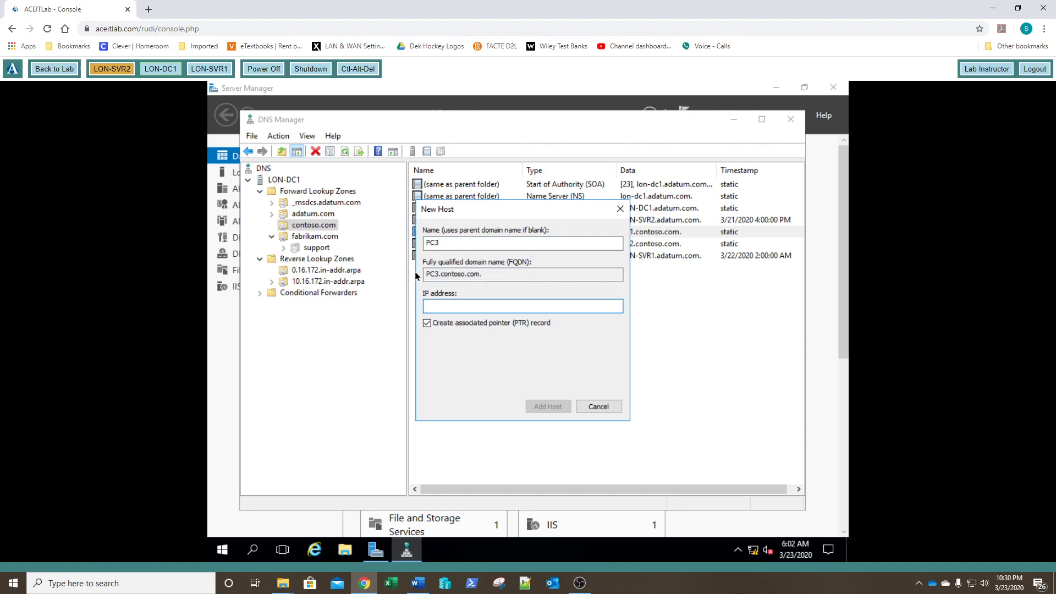
pyautogui.write('172.16.0.203')
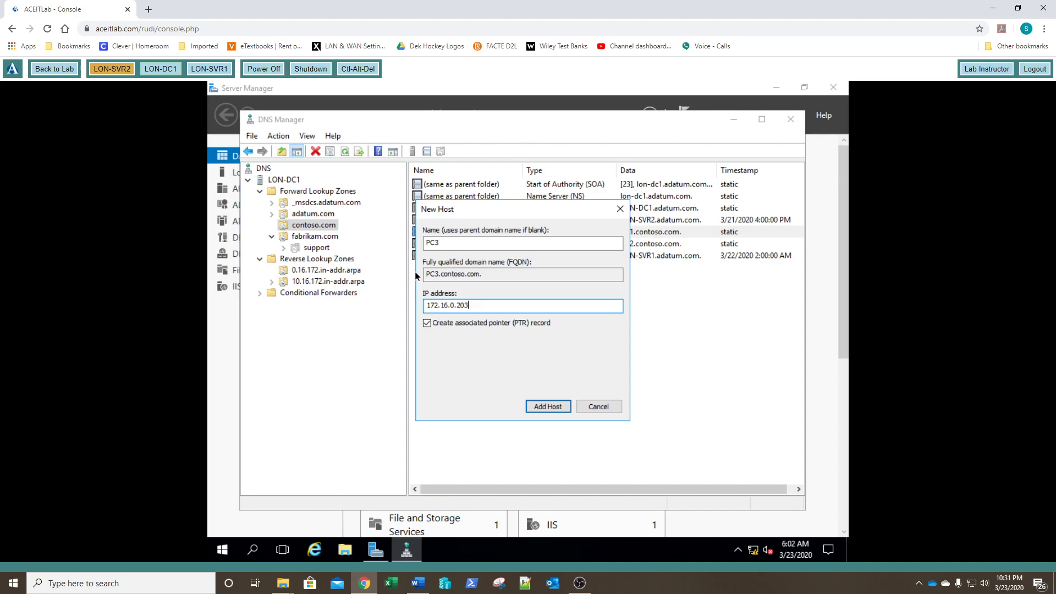
pyautogui.press('Return')
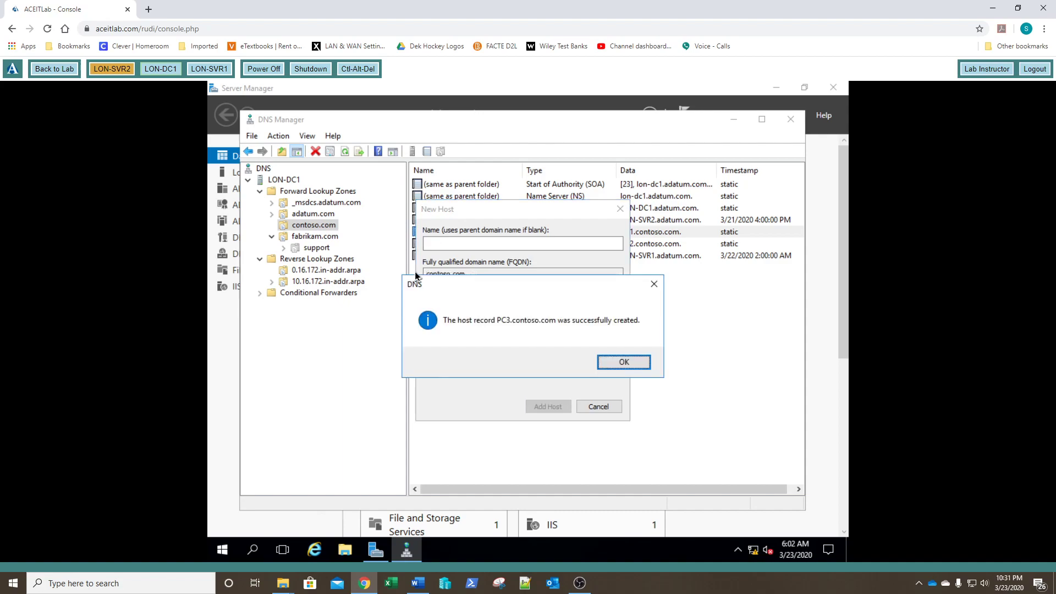
pyautogui.press('Return')
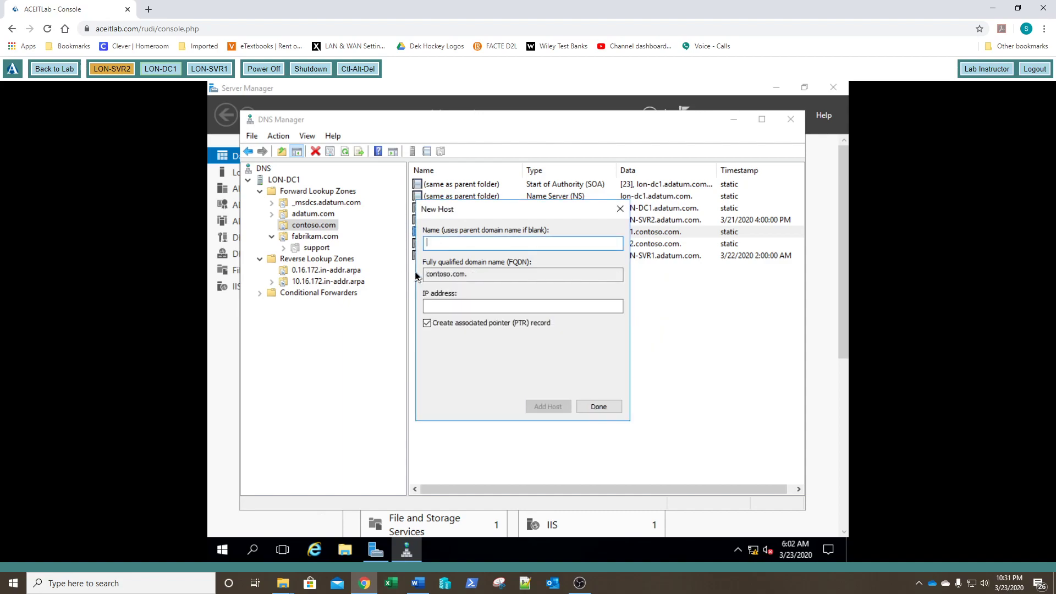
pyautogui.press('Escape')
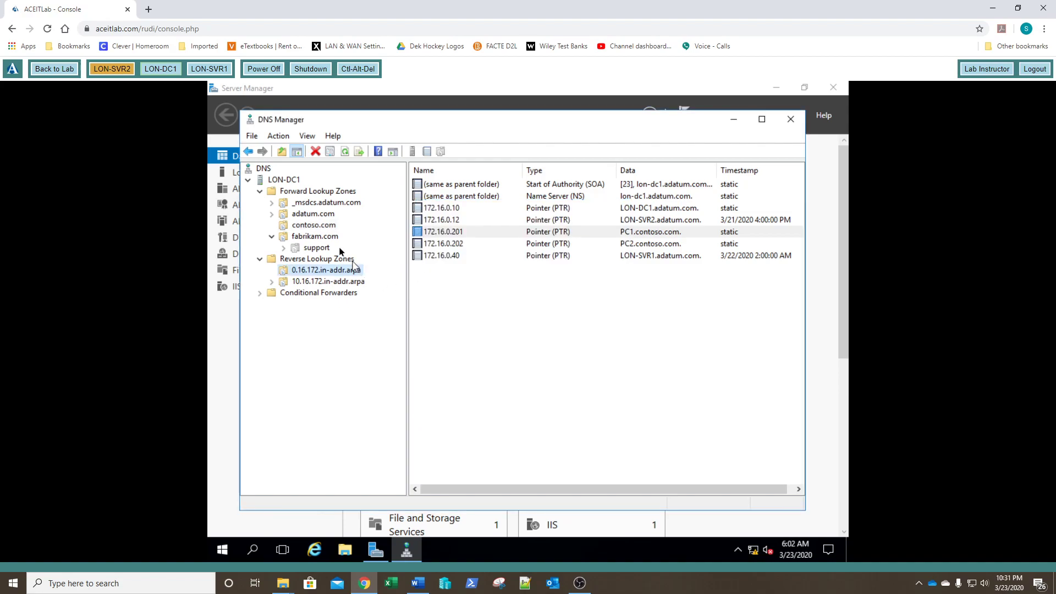
# Create an alias (CNAME) record www in contoso.com with PC3.contoso.com as the target host.
pyautogui.click(328, 227)
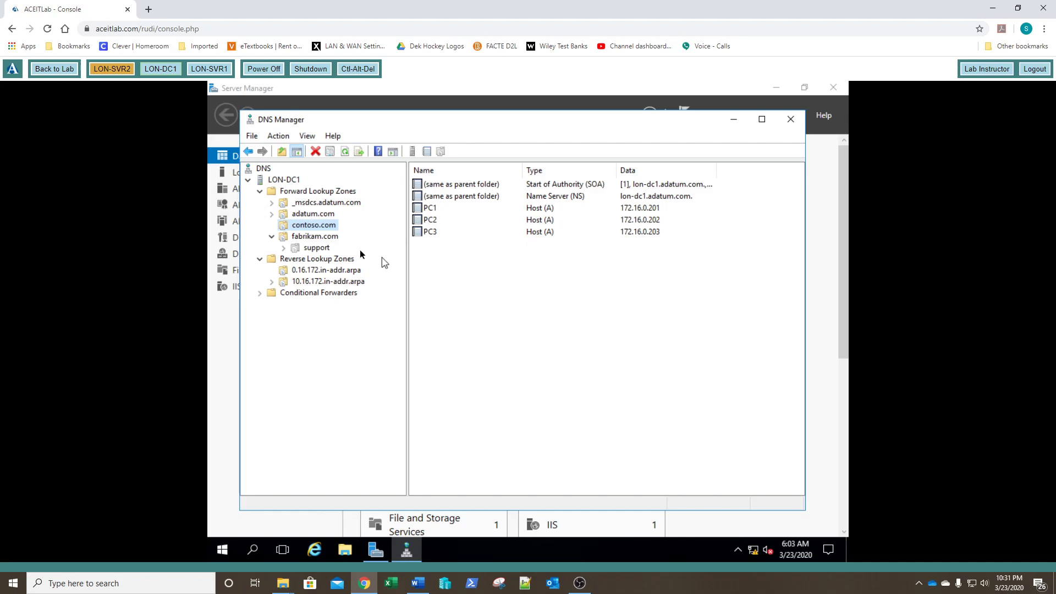
pyautogui.rightClick(324, 231)
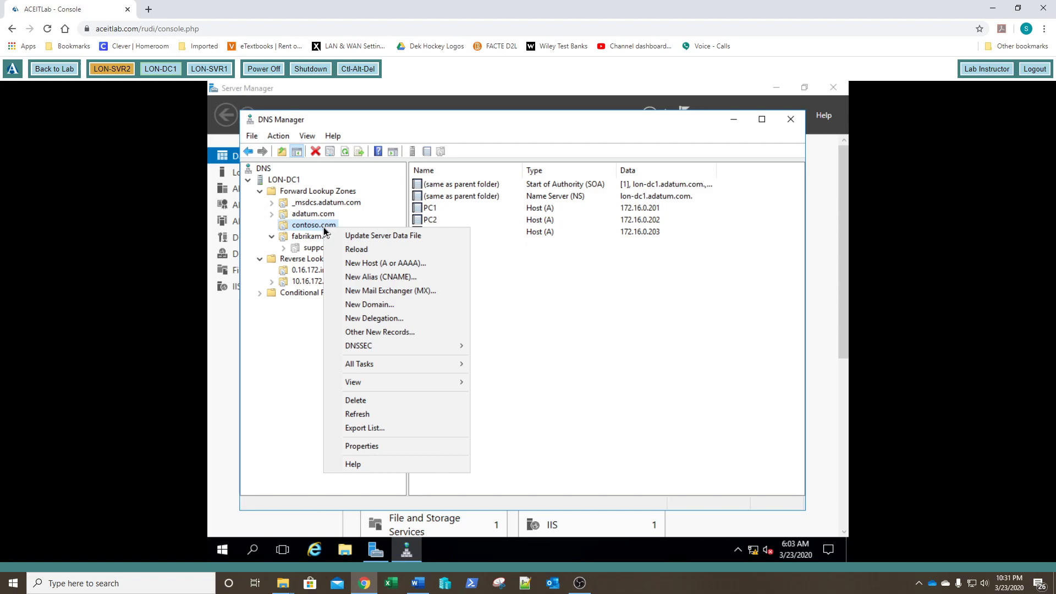
pyautogui.click(350, 278)
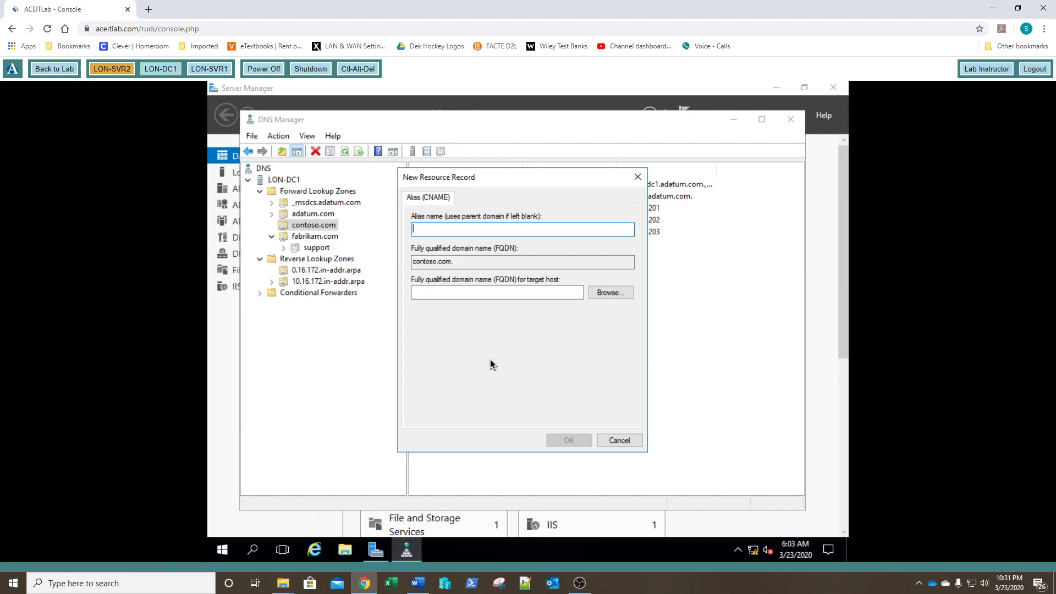
pyautogui.write('www')
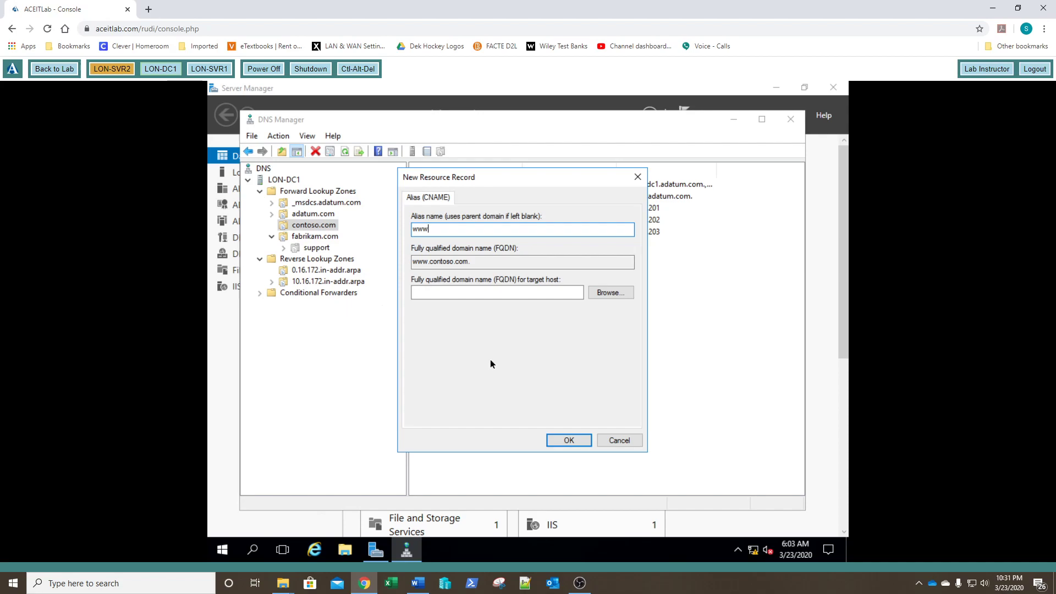
pyautogui.press('Tab')
pyautogui.press('Tab')
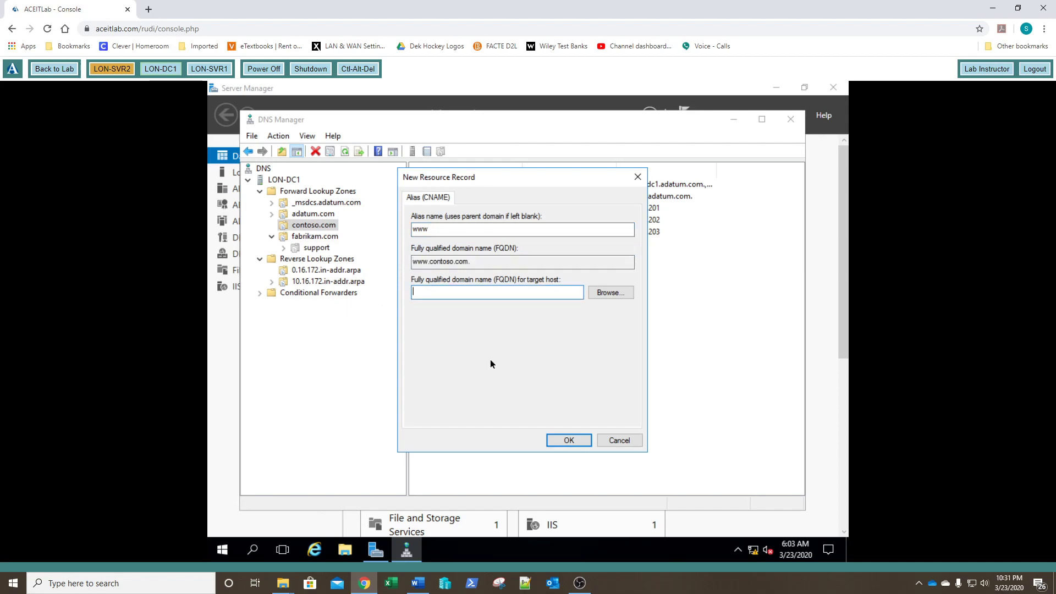
pyautogui.write('PC3.contoso.com')
pyautogui.moveTo(517, 258); pyautogui.dragTo(391, 264)
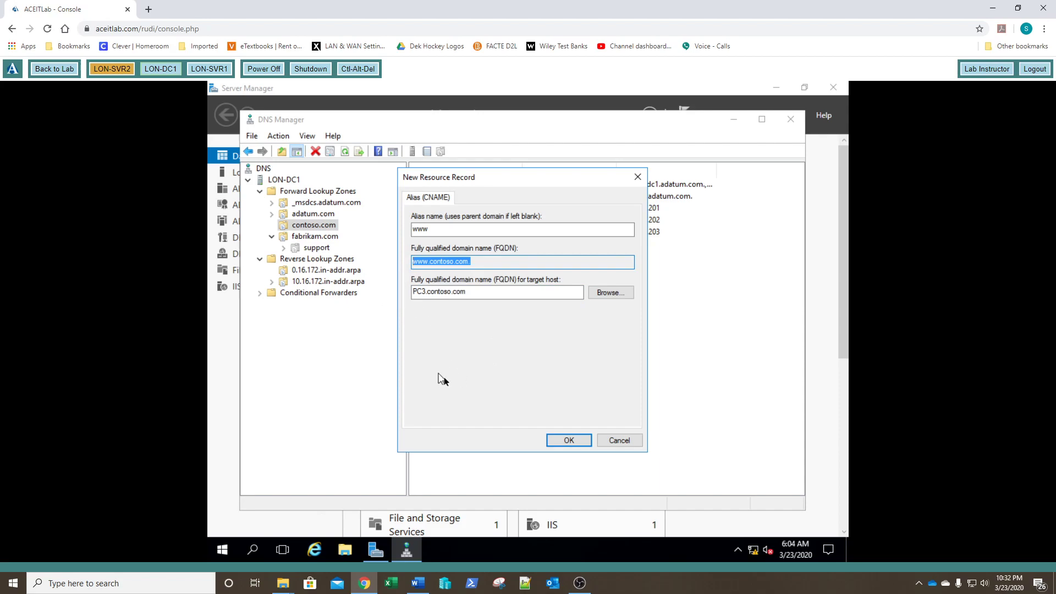
pyautogui.click(570, 440)
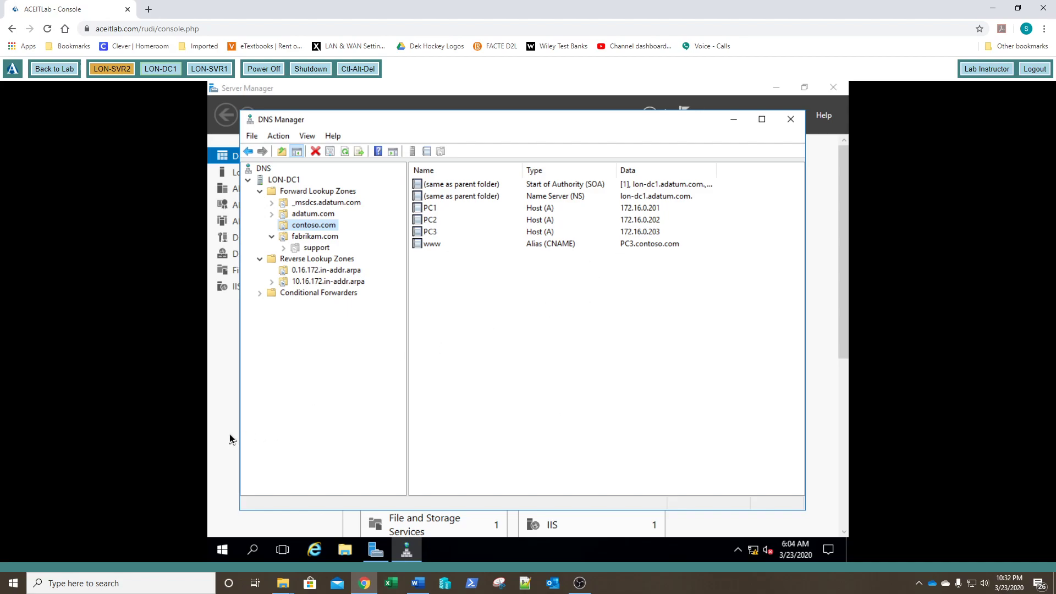
# Open a Command Prompt and look up pc3.contoso.com with nslookup.
pyautogui.click(217, 552)
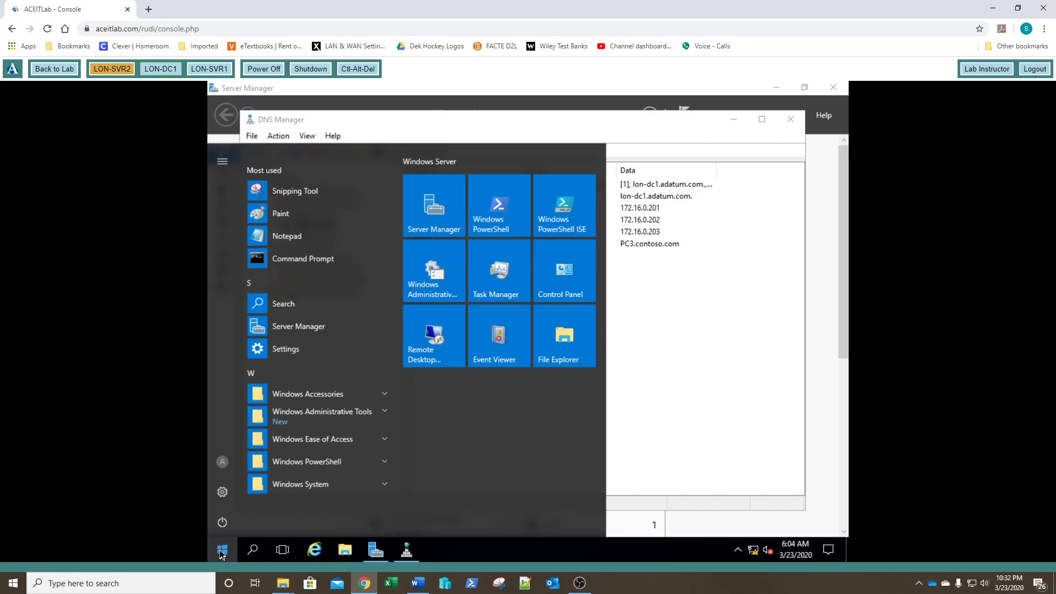
pyautogui.write('cmd')
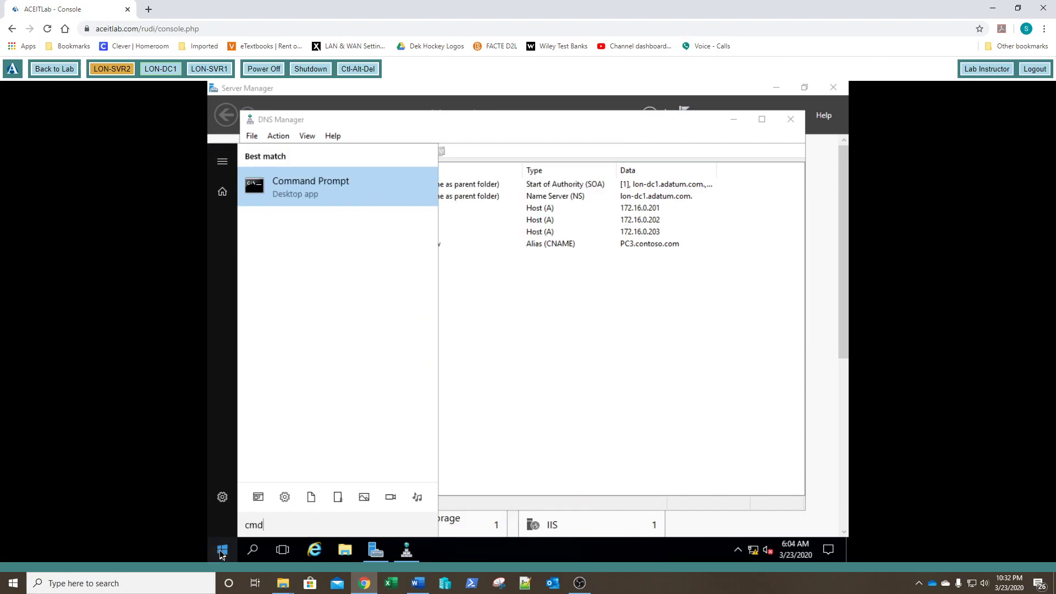
pyautogui.press('Return')
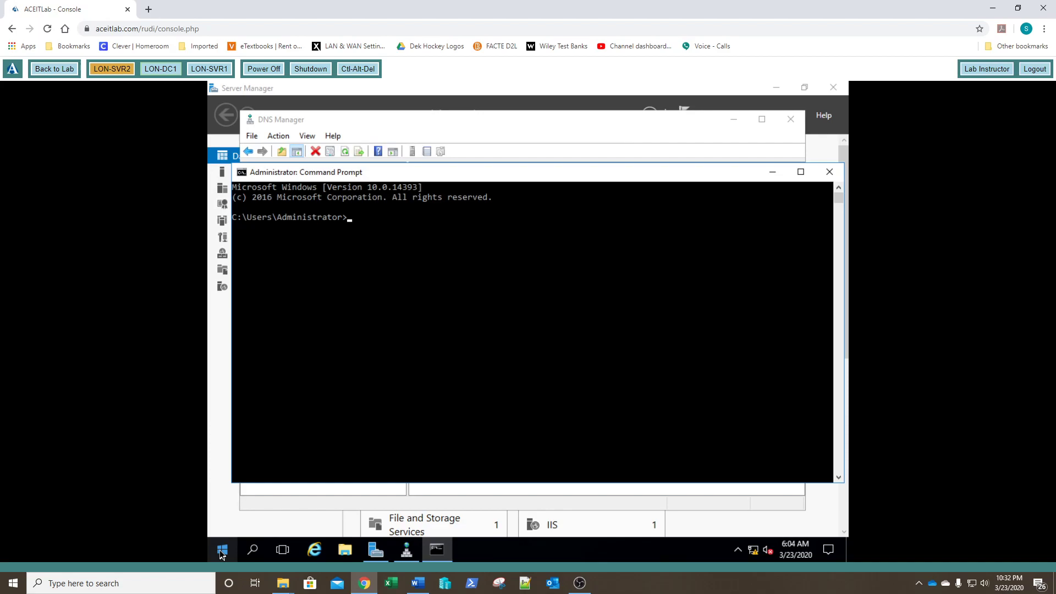
pyautogui.write('nslookup pc3.contoso.com')
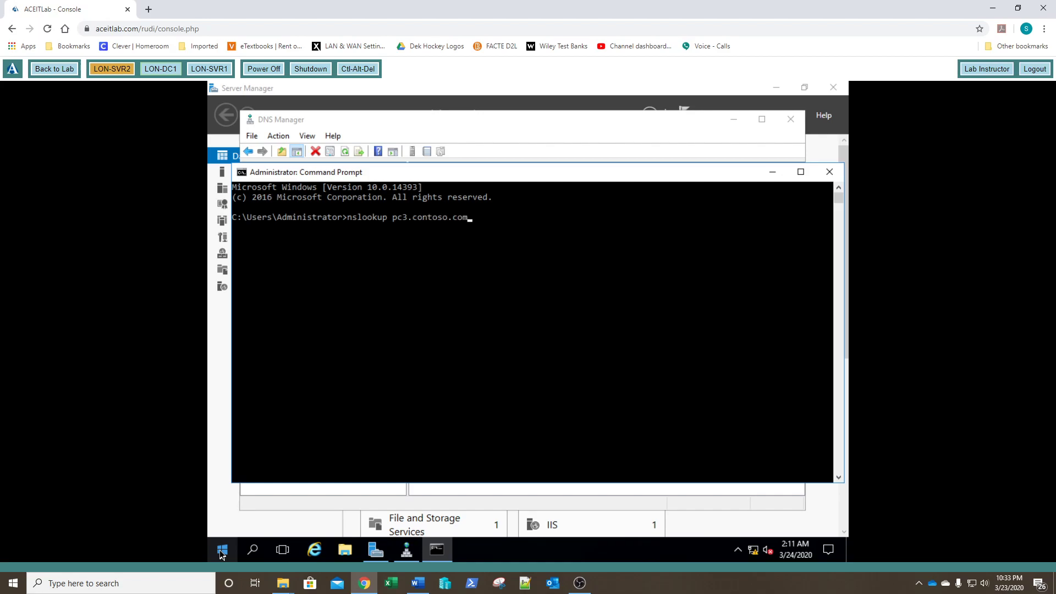
pyautogui.press('Return')
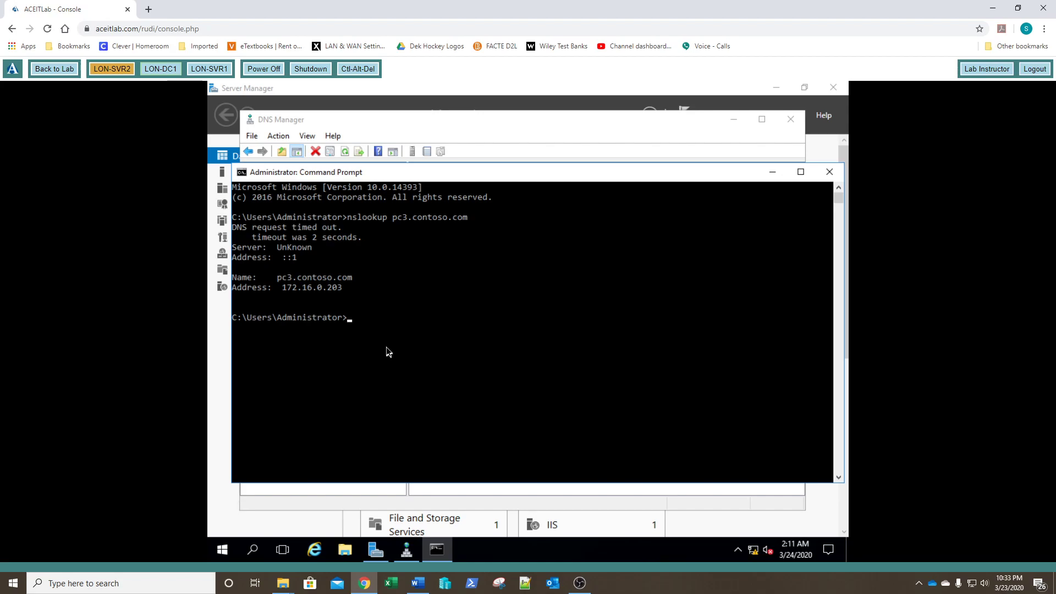
pyautogui.write('nslookup 172.16.0.203')
pyautogui.press('Return')
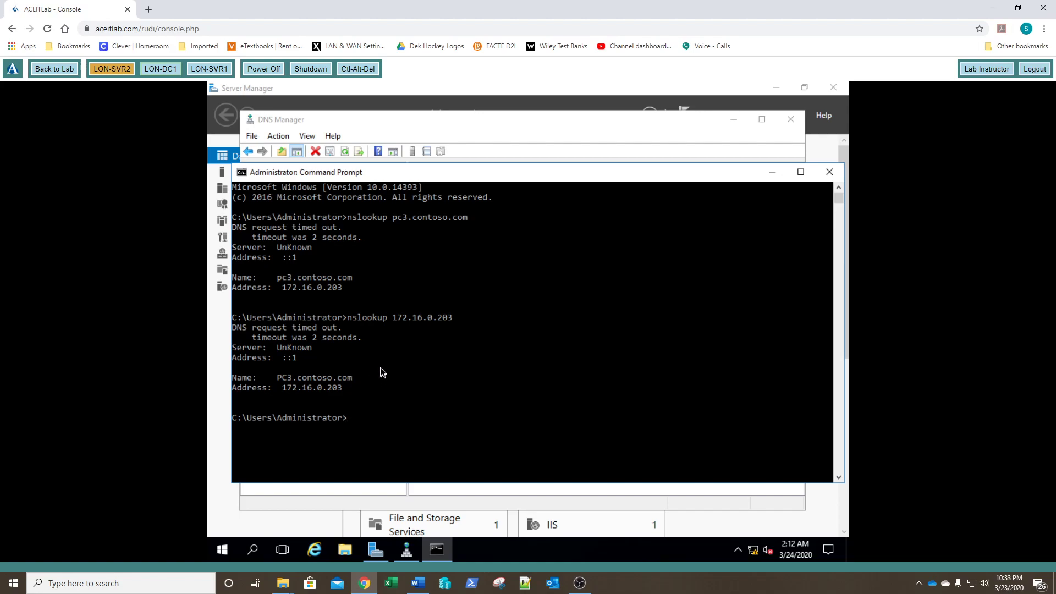
pyautogui.write('nslookup www.contoso.com')
pyautogui.press('Return')
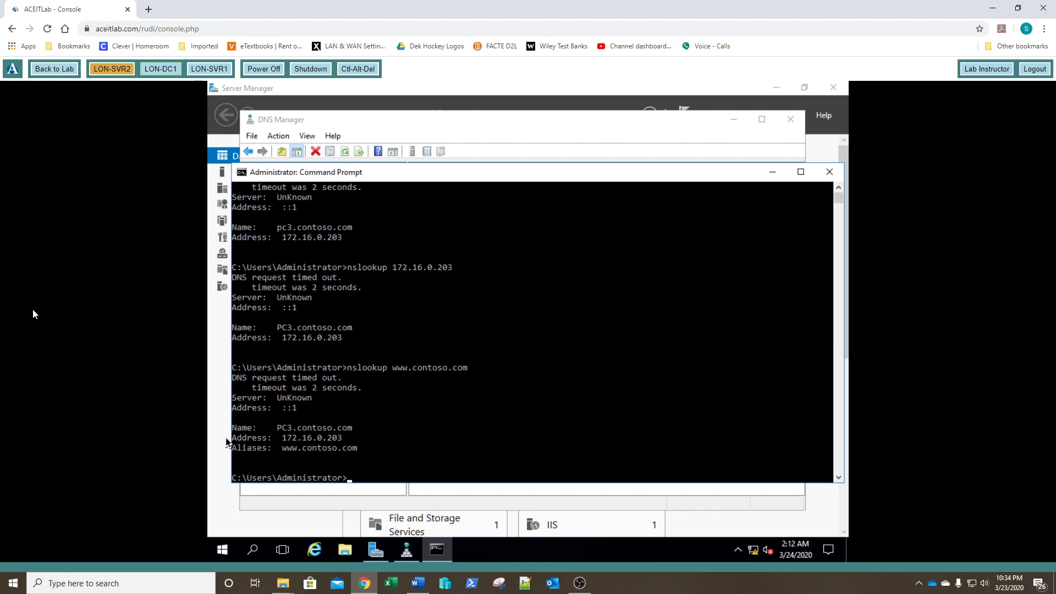
# Return to DNS Manager and create a mail exchanger (MX) record in contoso.com for host PC2 with contoso.com as the mail server.
pyautogui.click(518, 137)
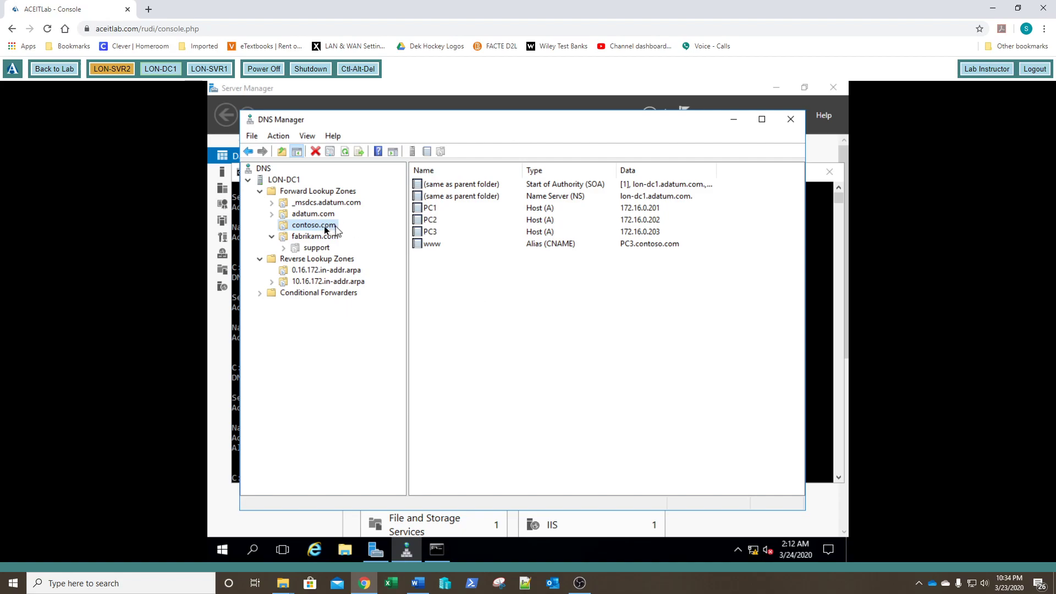
pyautogui.rightClick(322, 230)
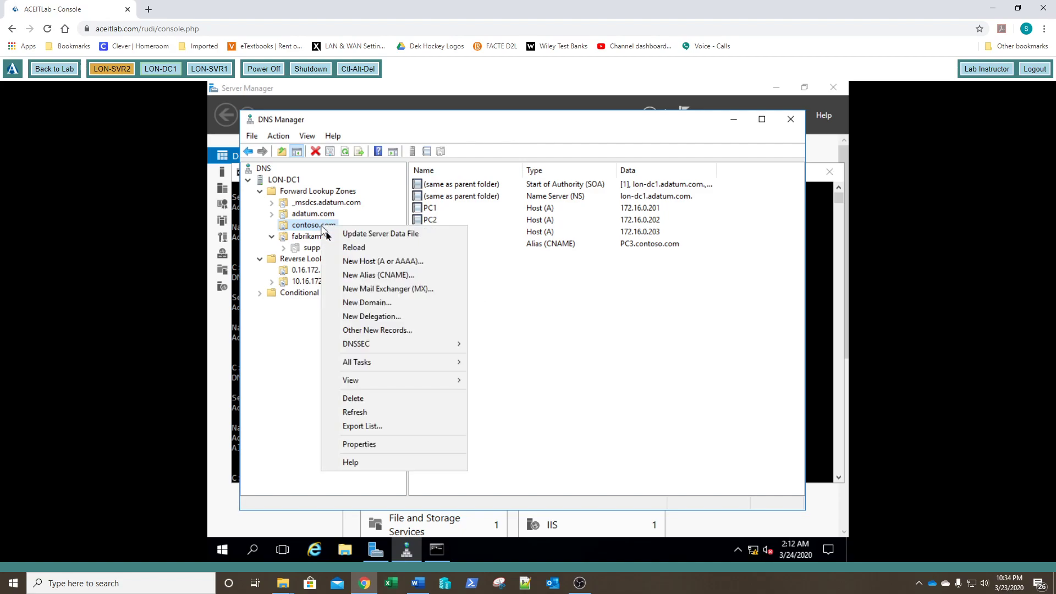
pyautogui.click(353, 290)
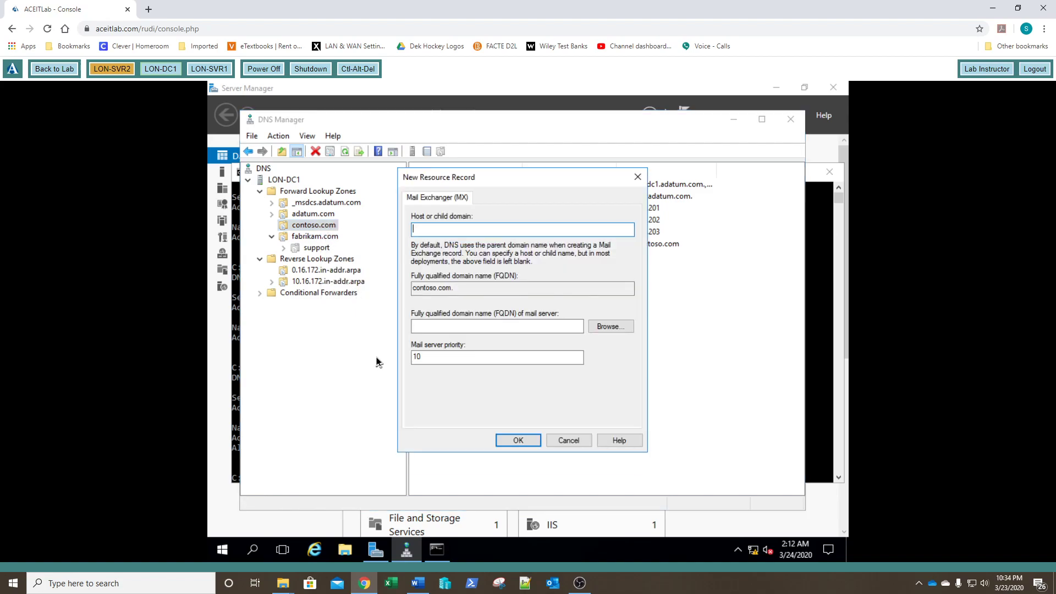
pyautogui.write('PC2')
pyautogui.press('Tab')
pyautogui.press('Tab')
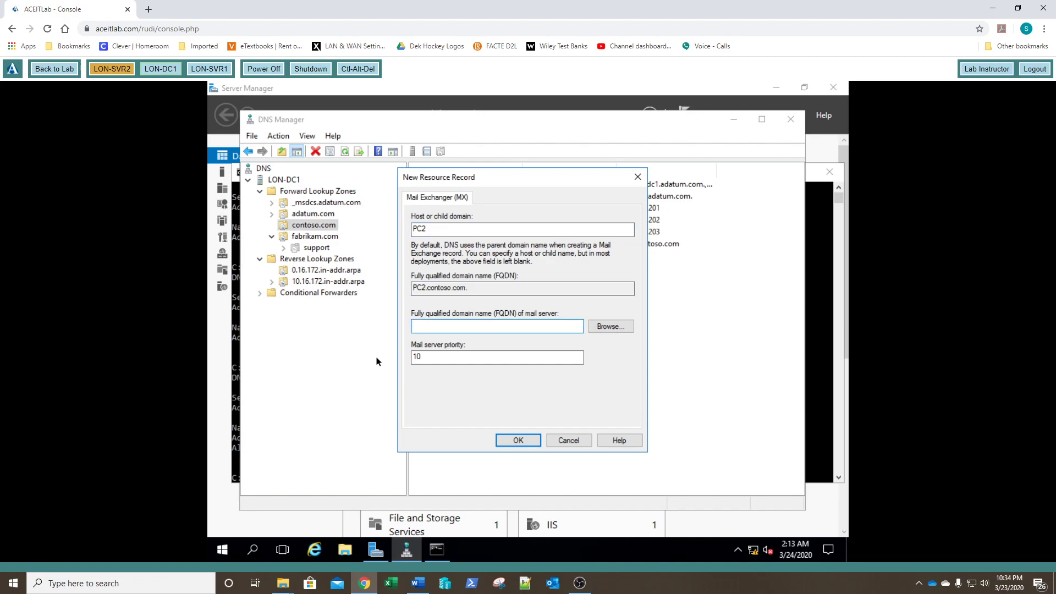
pyautogui.write('contoso.com')
pyautogui.click(504, 444)
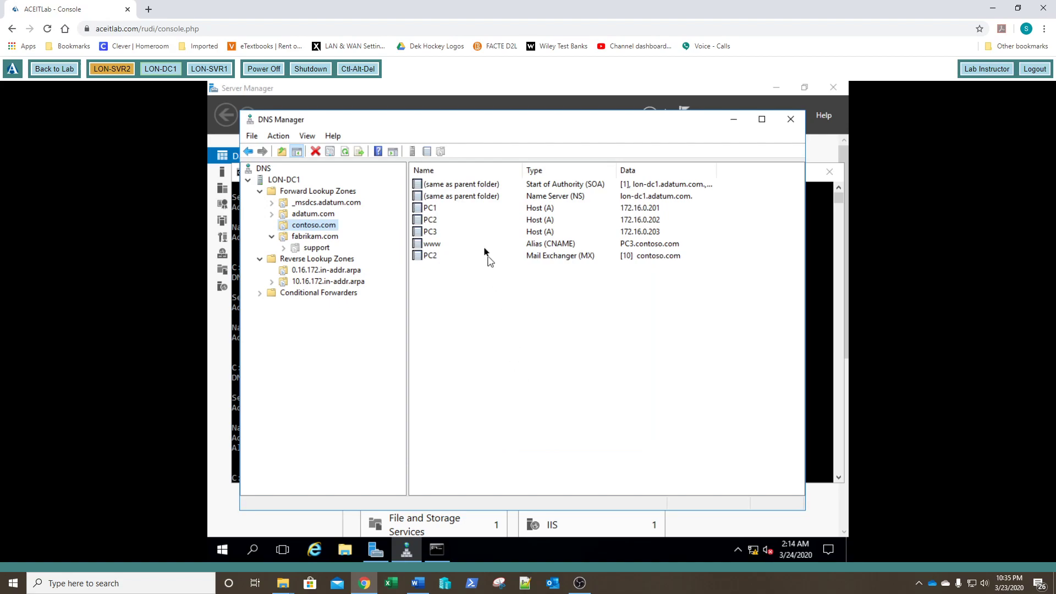
# Review the properties of the PC1 host record in contoso.com and close them.
pyautogui.click(444, 208)
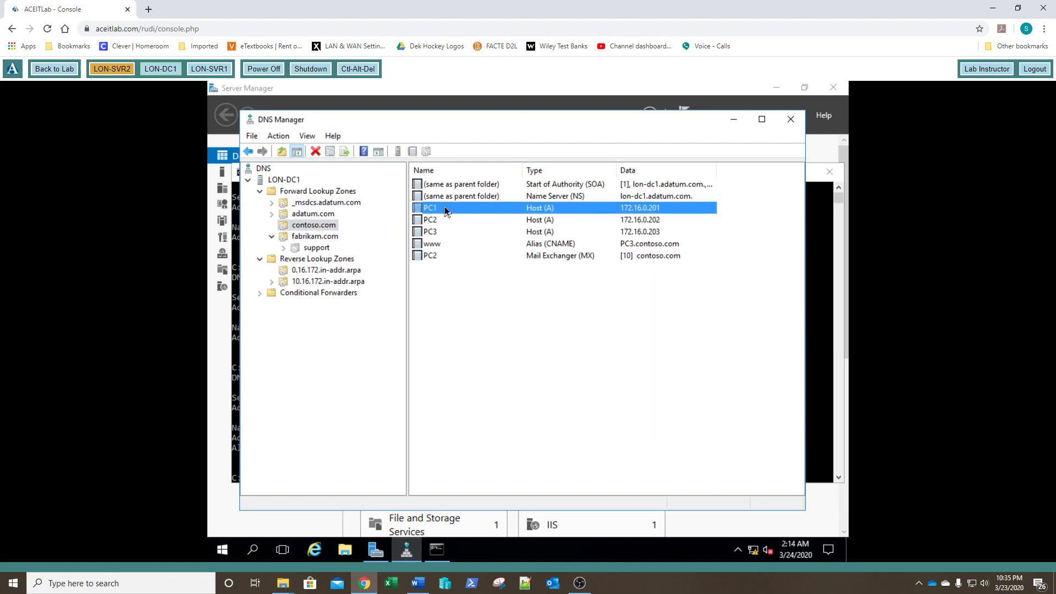
pyautogui.rightClick(445, 208)
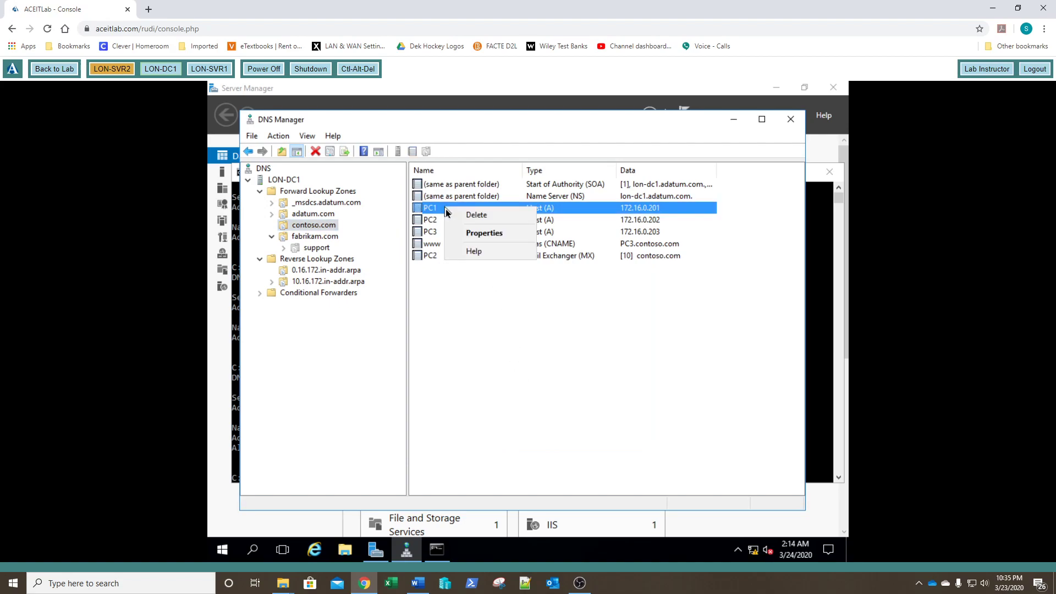
pyautogui.click(466, 235)
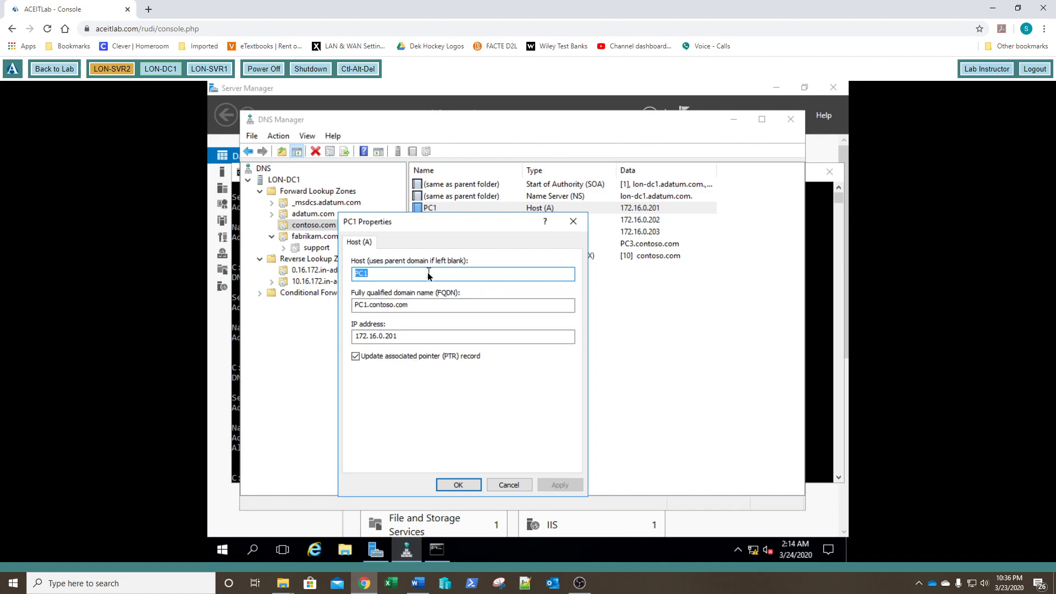
pyautogui.click(457, 485)
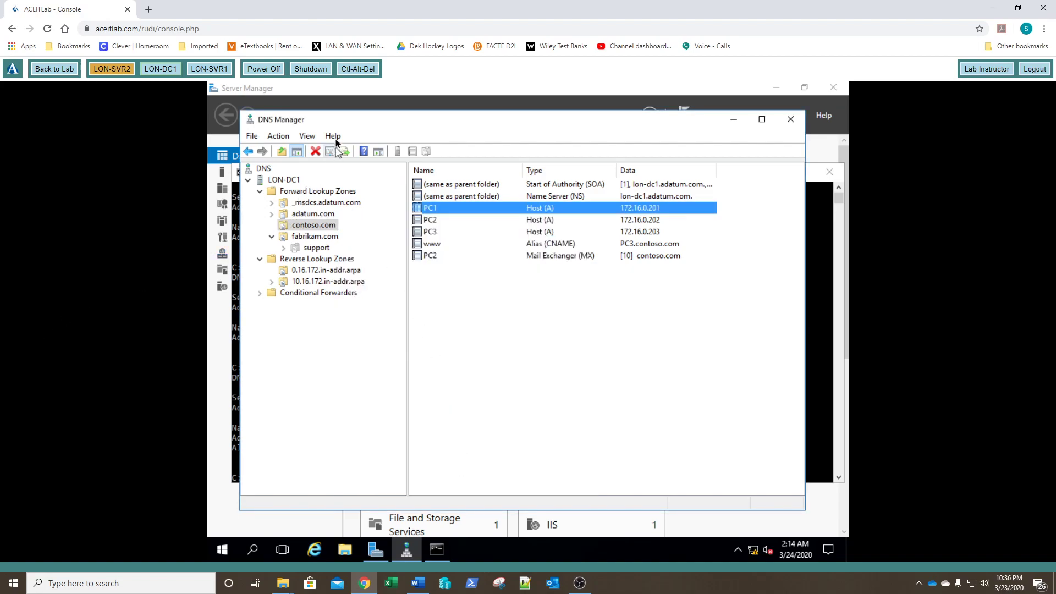
# Turn on the advanced view and set the PC1 host record's time to live to 0 hours and 15 minutes.
pyautogui.click(306, 136)
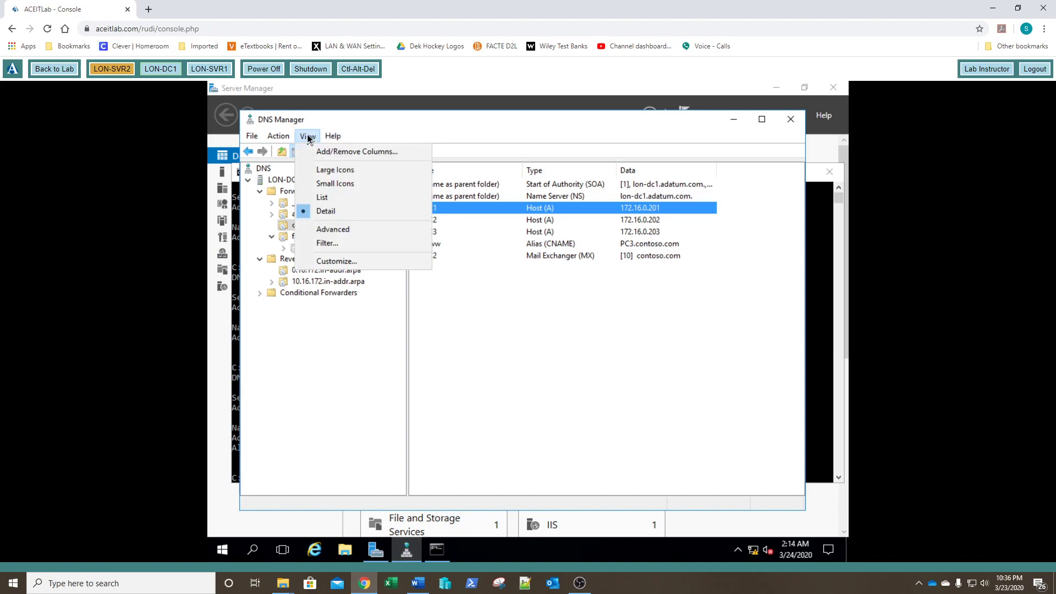
pyautogui.click(331, 230)
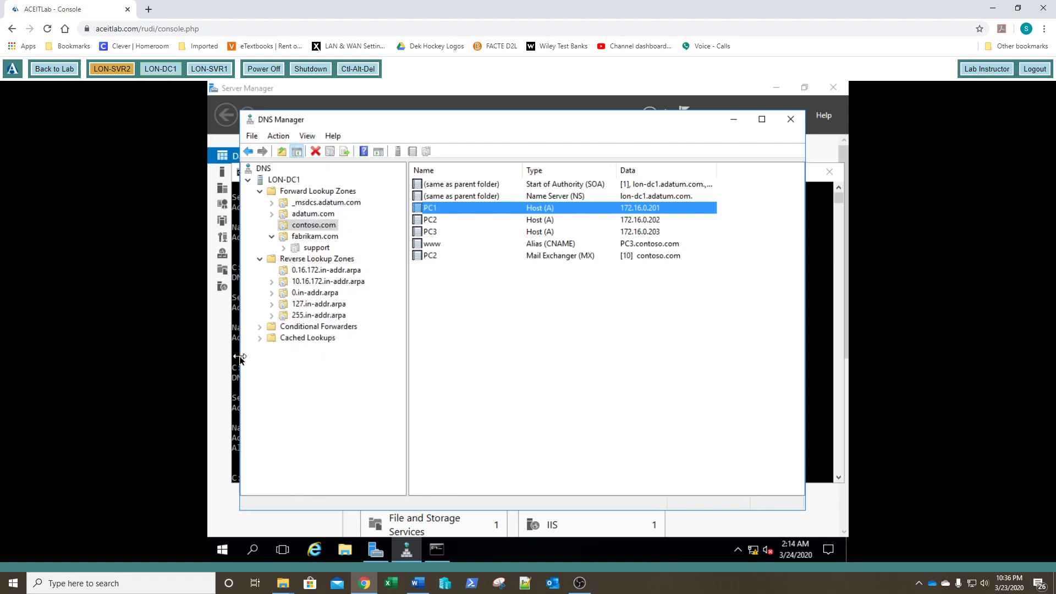
pyautogui.rightClick(458, 210)
pyautogui.click(480, 242)
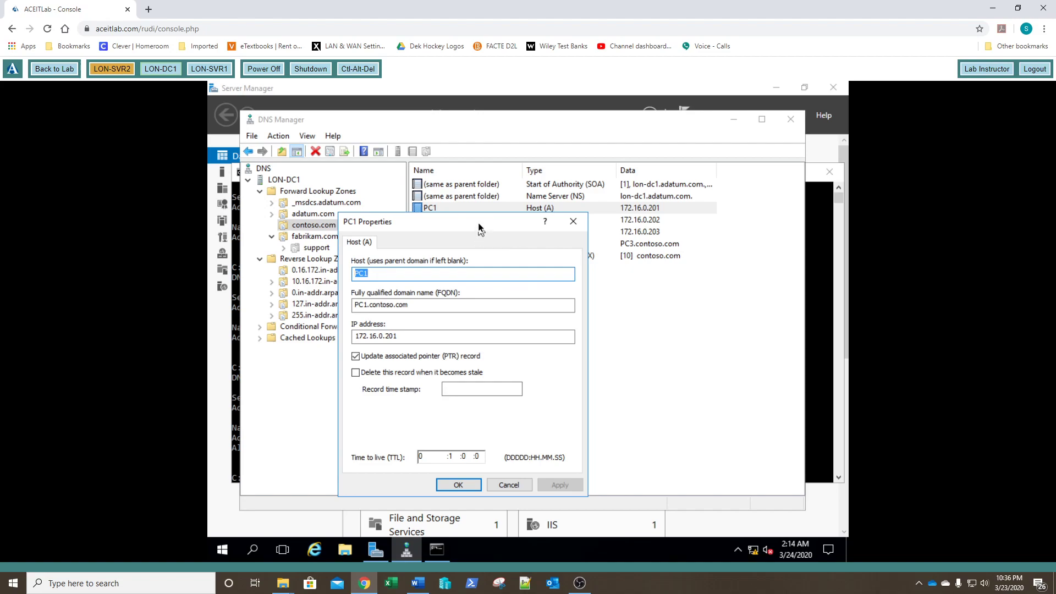
pyautogui.moveTo(481, 222); pyautogui.dragTo(481, 199)
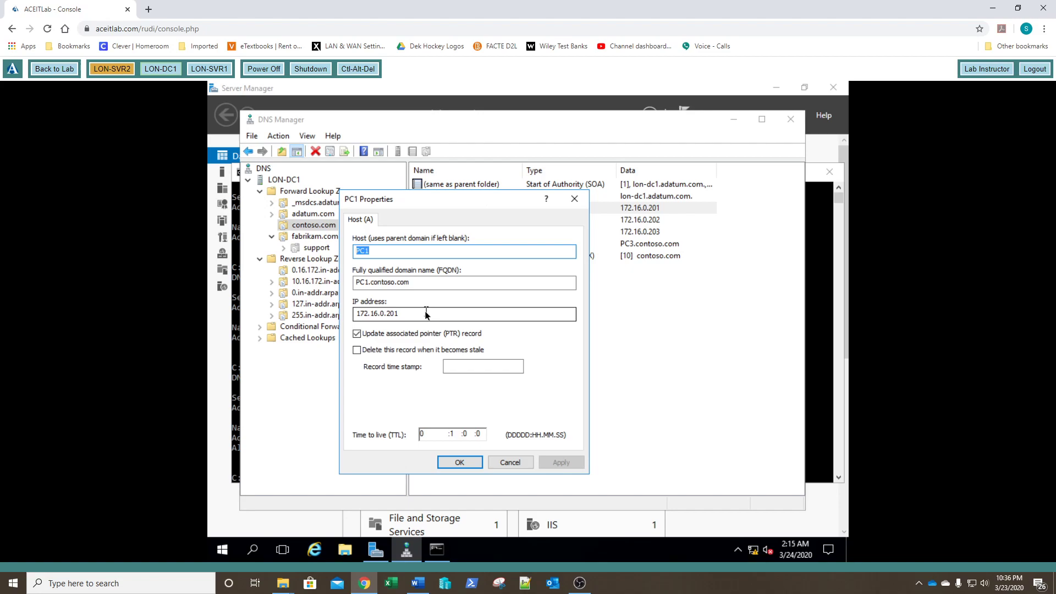
pyautogui.click(467, 434)
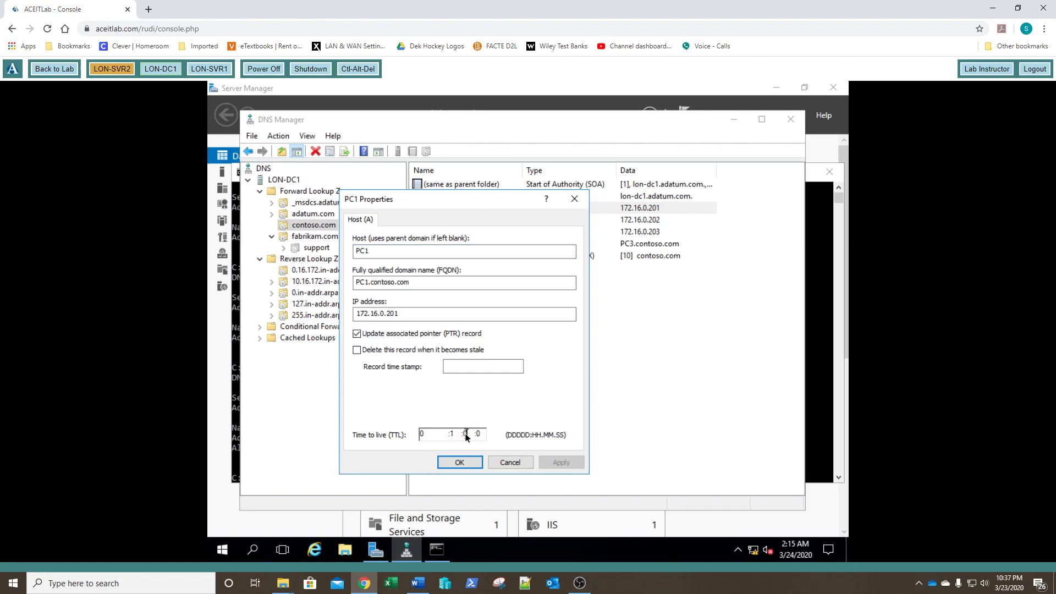
pyautogui.write('15')
pyautogui.click(454, 433)
pyautogui.write('0')
pyautogui.click(466, 463)
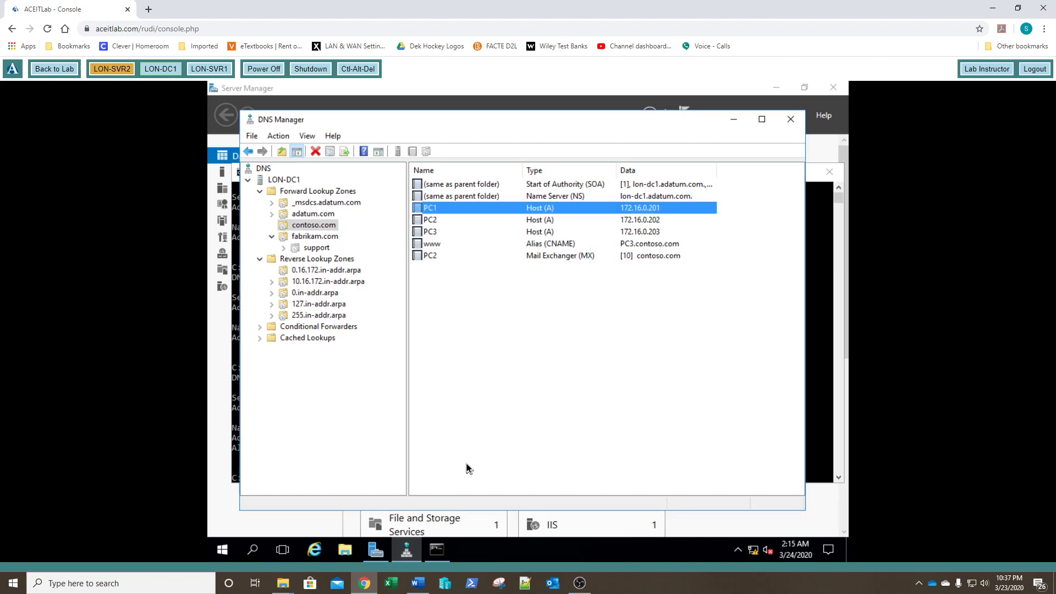